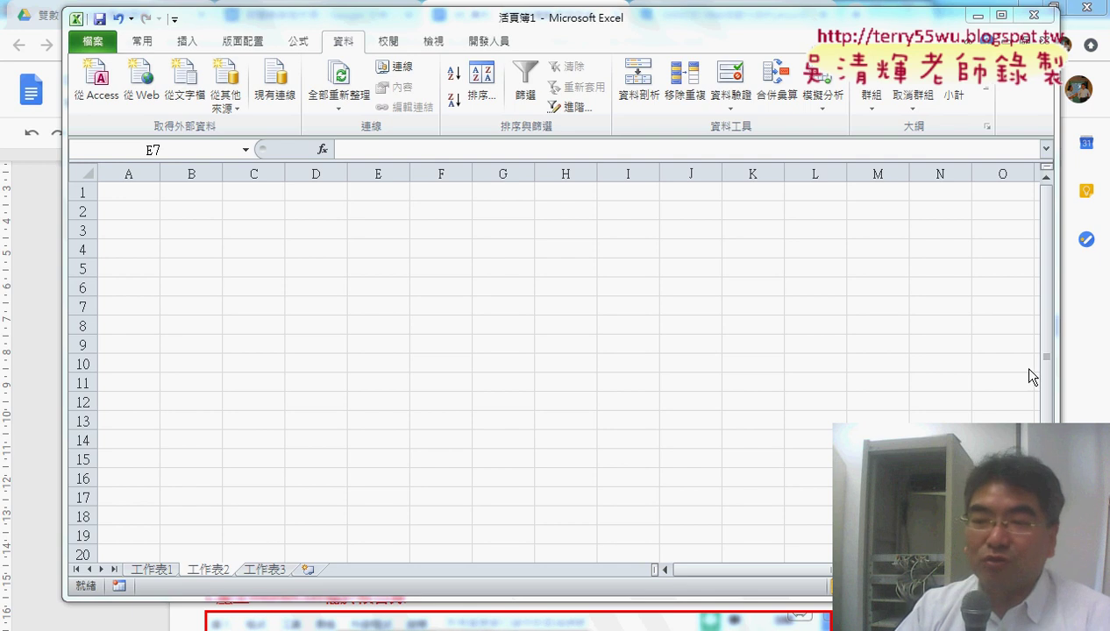
- Paste the 25 city .txt file names into column A of 工作表1, then switch to 工作表2
{"action": "left_click", "coordinate": [147, 572]}
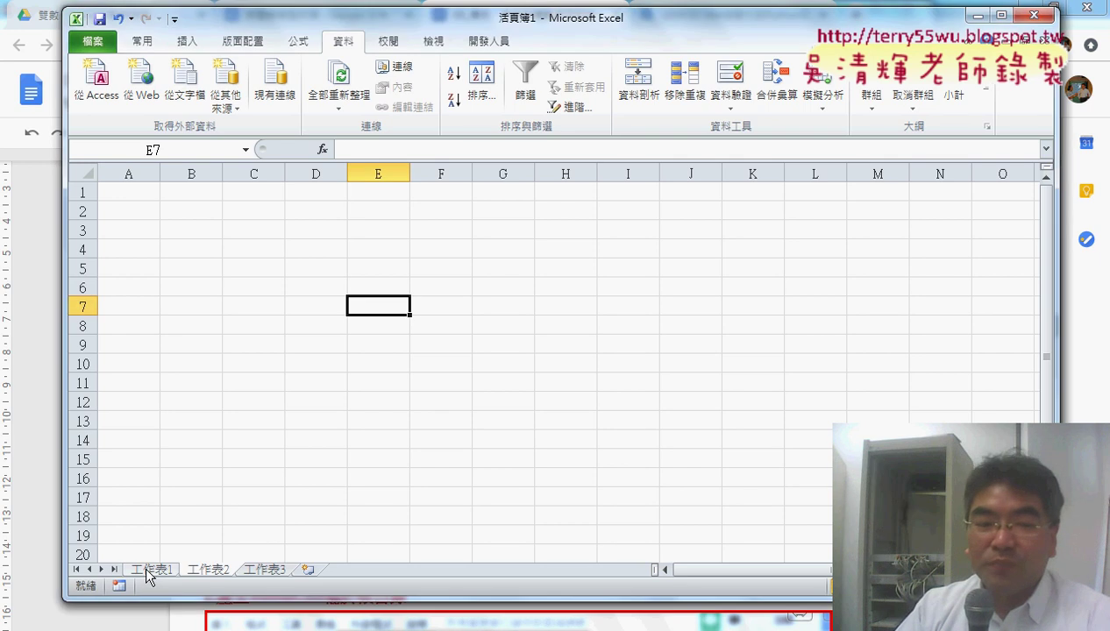
{"action": "key", "text": "ctrl+Home"}
{"action": "key", "text": "ctrl+v"}
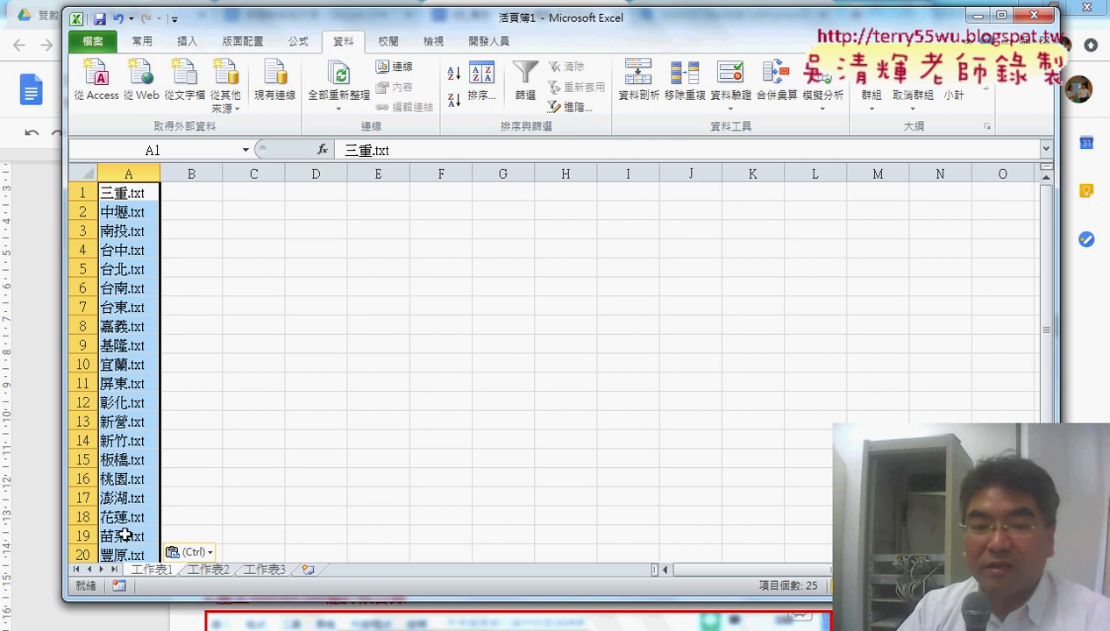
{"action": "left_click", "coordinate": [208, 570]}
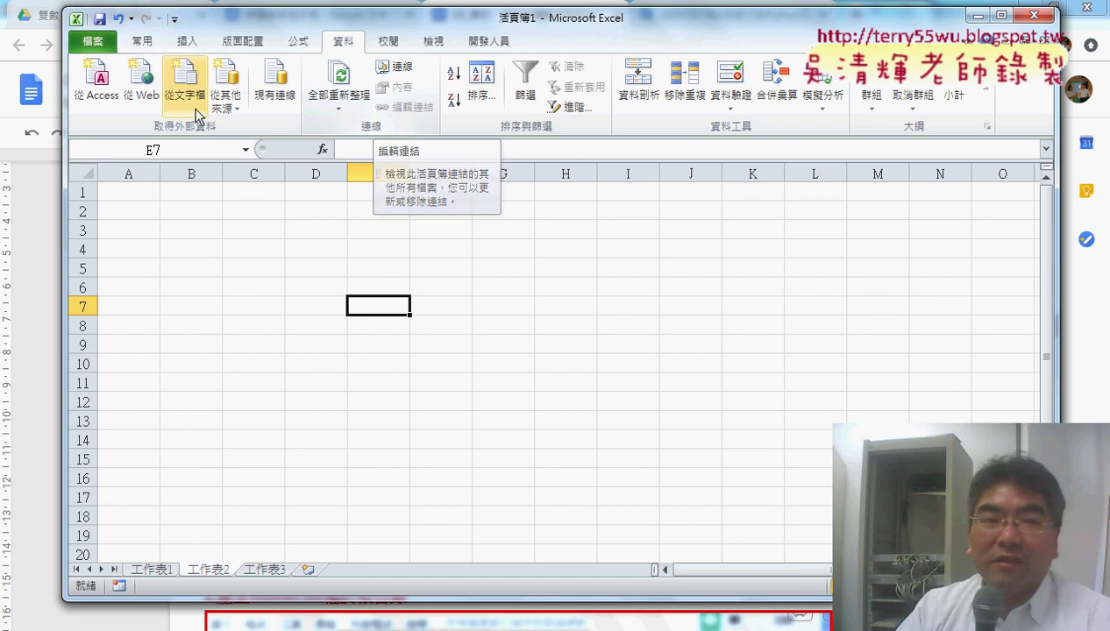
- Show the 資料 tab's external data tools and mark the text, Access, web and other-source options
{"action": "left_click", "coordinate": [163, 43]}
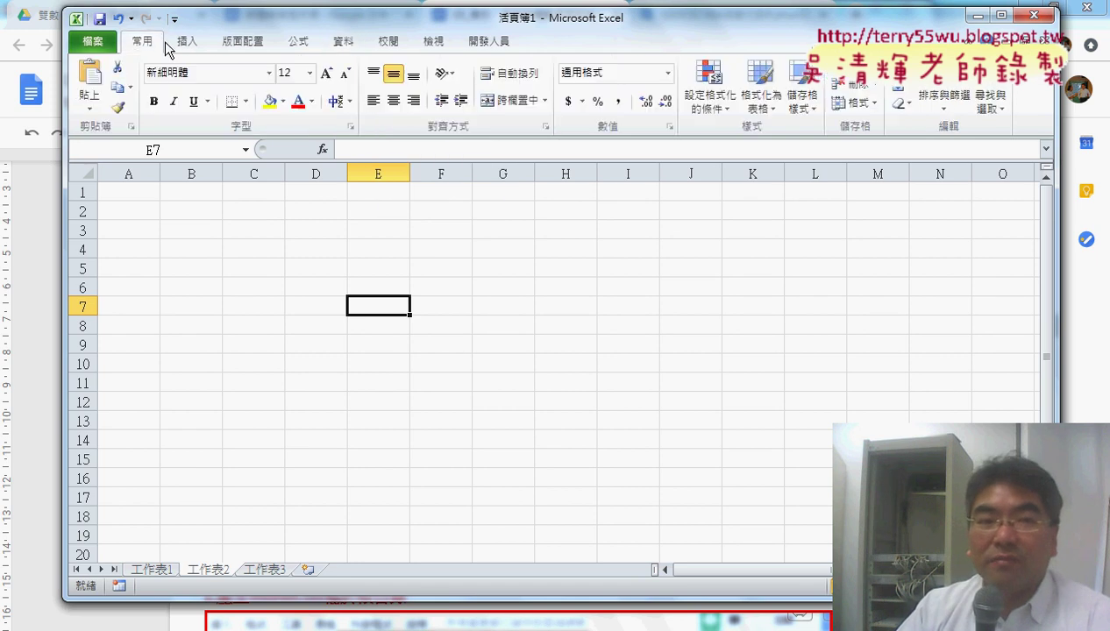
{"action": "left_click", "coordinate": [345, 44]}
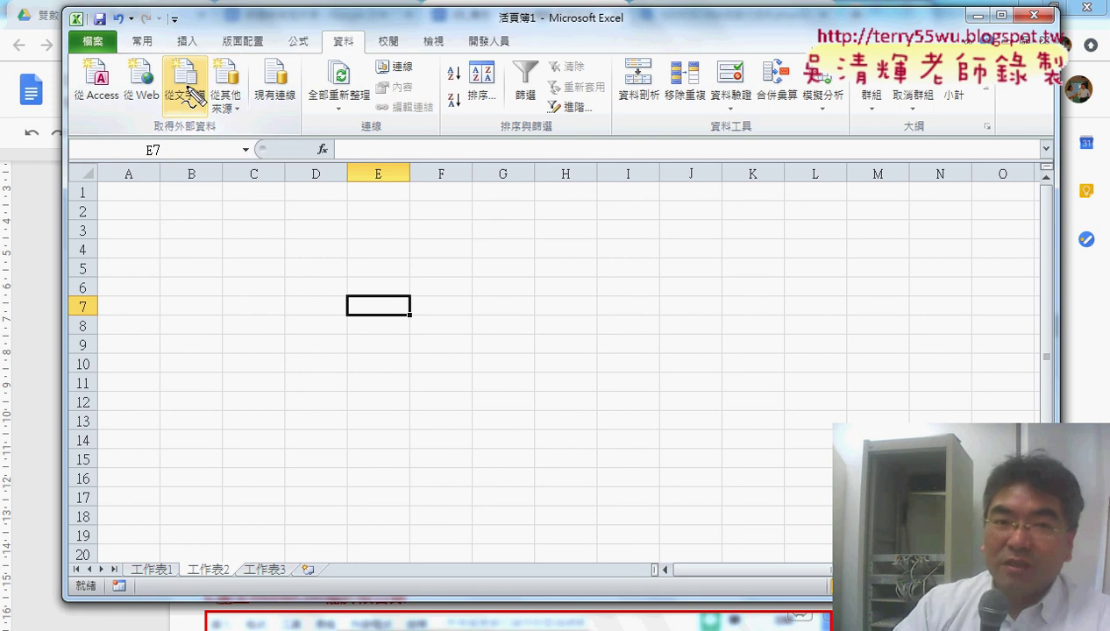
{"action": "left_click_drag", "start_coordinate": [366, 58], "coordinate": [372, 74]}
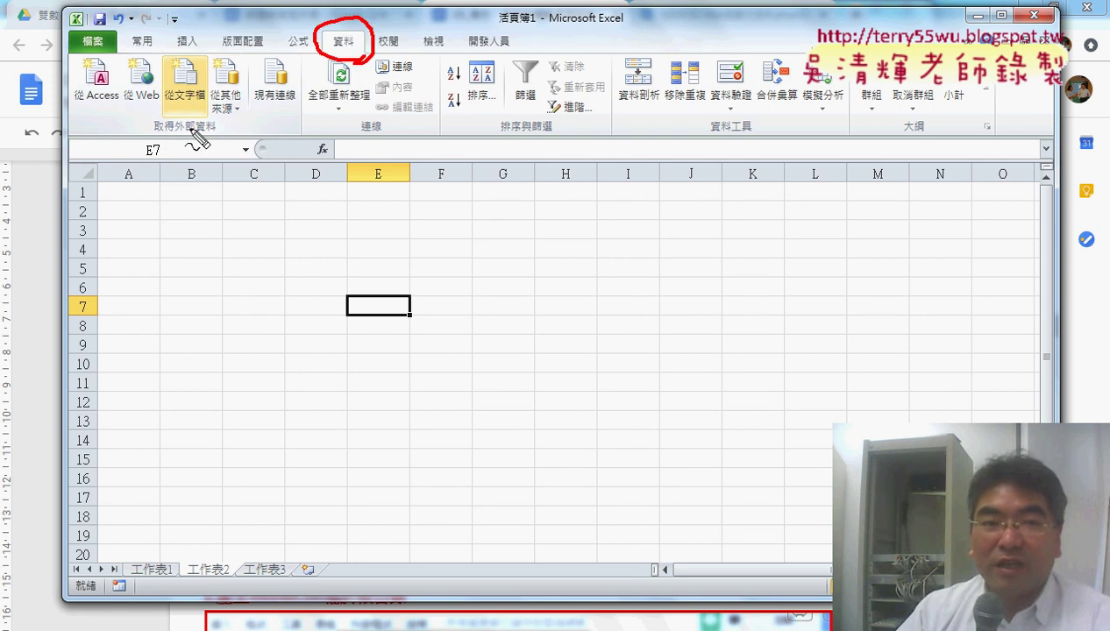
{"action": "left_click_drag", "start_coordinate": [163, 123], "coordinate": [188, 131]}
{"action": "left_click_drag", "start_coordinate": [75, 107], "coordinate": [87, 115]}
{"action": "left_click_drag", "start_coordinate": [130, 60], "coordinate": [154, 118]}
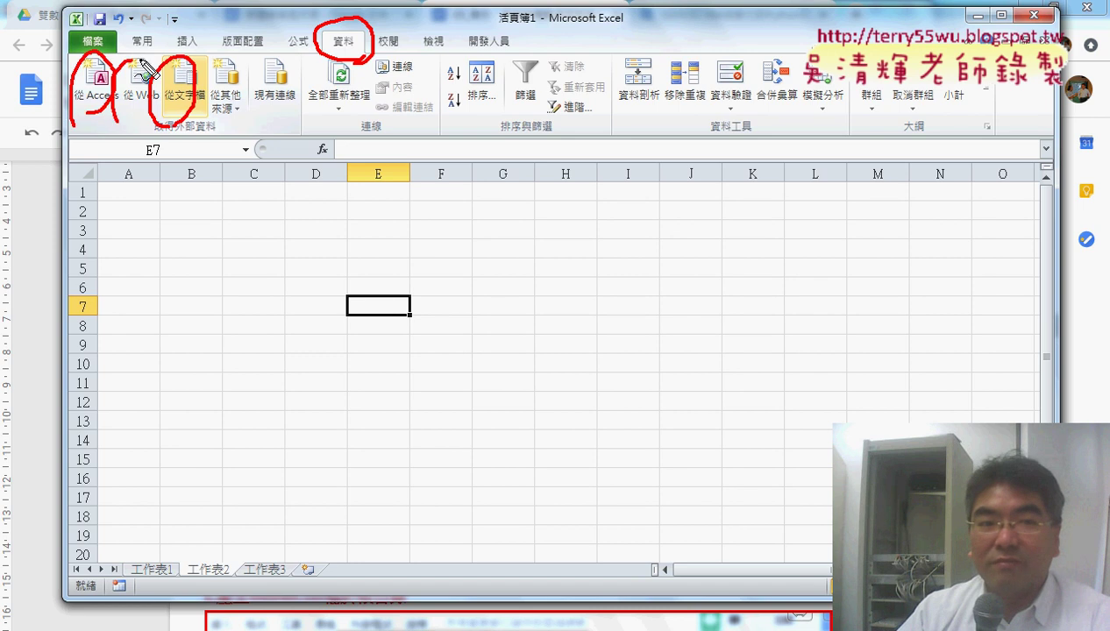
{"action": "left_click_drag", "start_coordinate": [220, 57], "coordinate": [241, 132]}
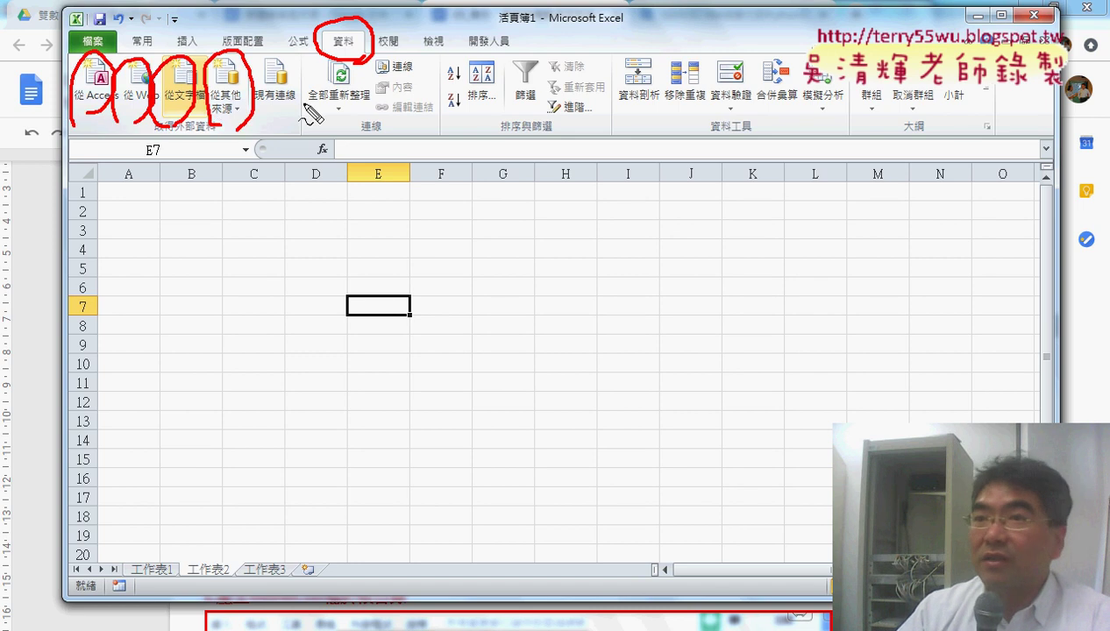
{"action": "left_click_drag", "start_coordinate": [132, 114], "coordinate": [151, 101]}
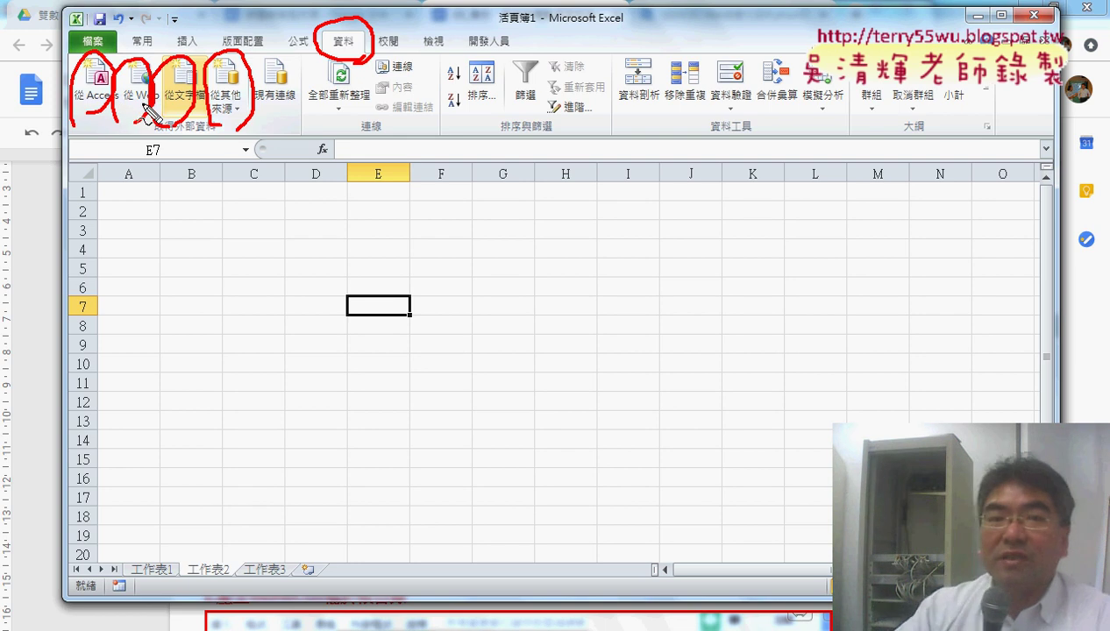
{"action": "key", "text": "Escape"}
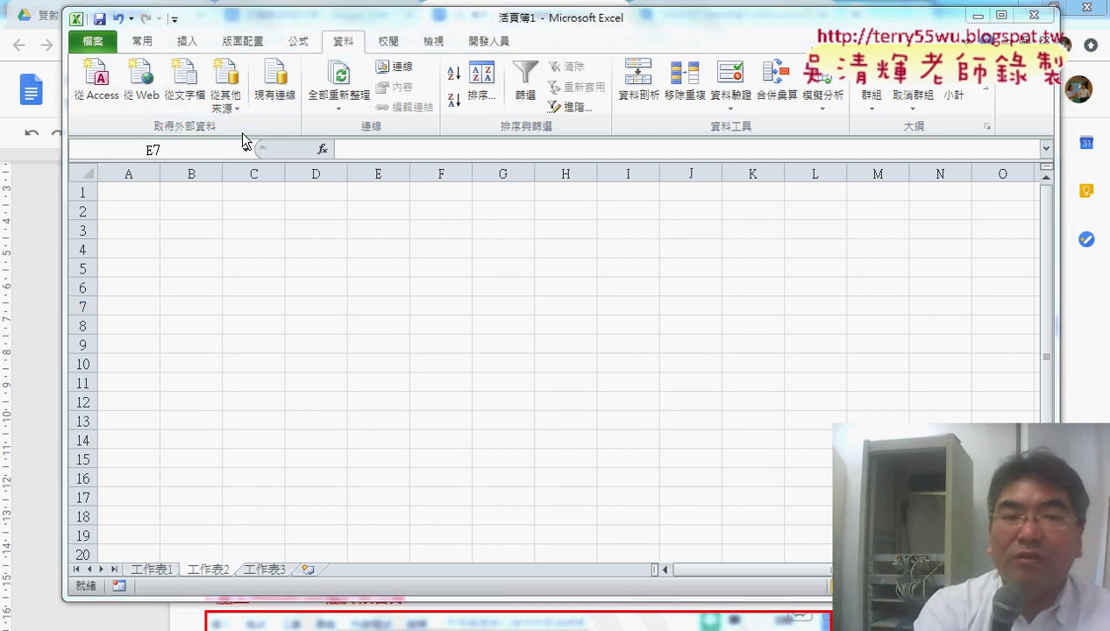
- Import from a text file, browsing to 下載 > 全省郵局地址 and opening 三重.txt
{"action": "left_click", "coordinate": [230, 103]}
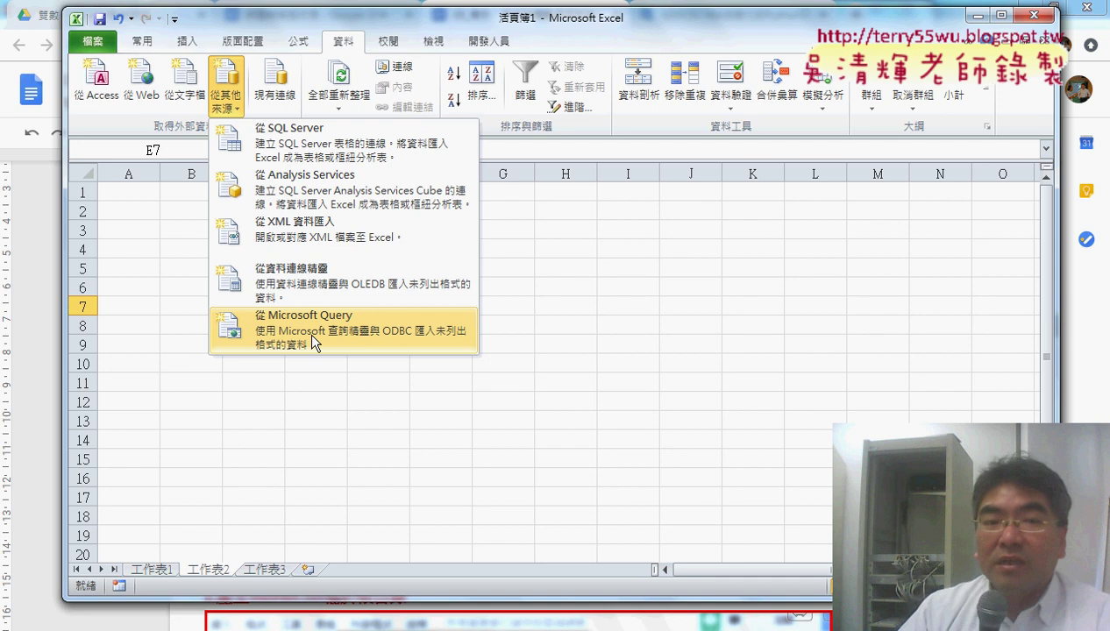
{"action": "left_click", "coordinate": [189, 92]}
{"action": "left_click", "coordinate": [190, 95]}
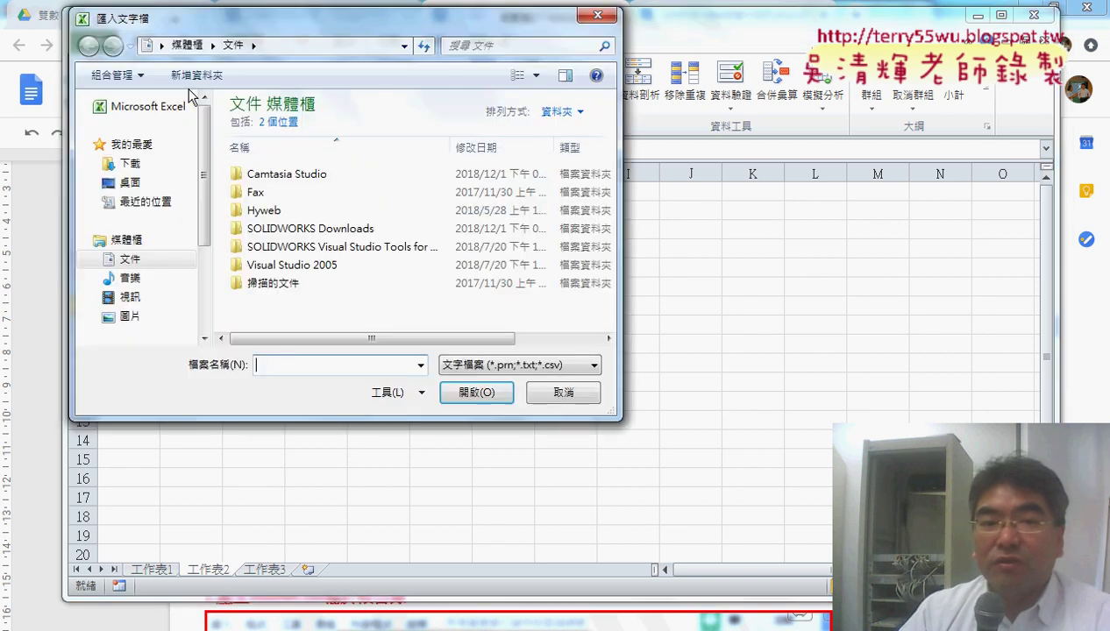
{"action": "left_click_drag", "start_coordinate": [323, 35], "coordinate": [558, 77]}
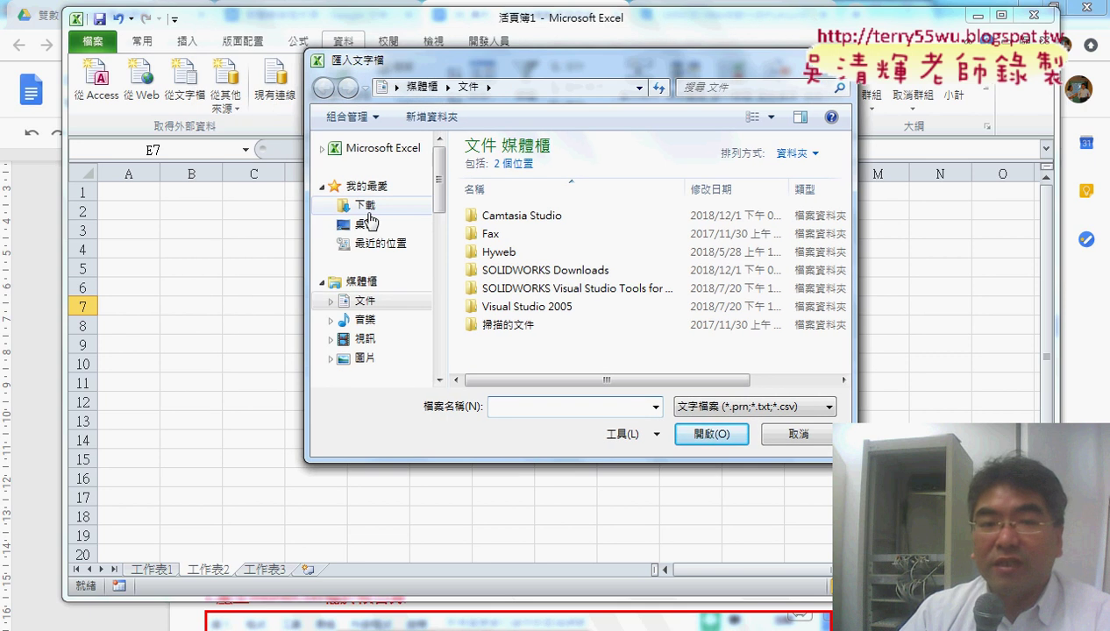
{"action": "left_click", "coordinate": [362, 207]}
{"action": "double_click", "coordinate": [512, 168]}
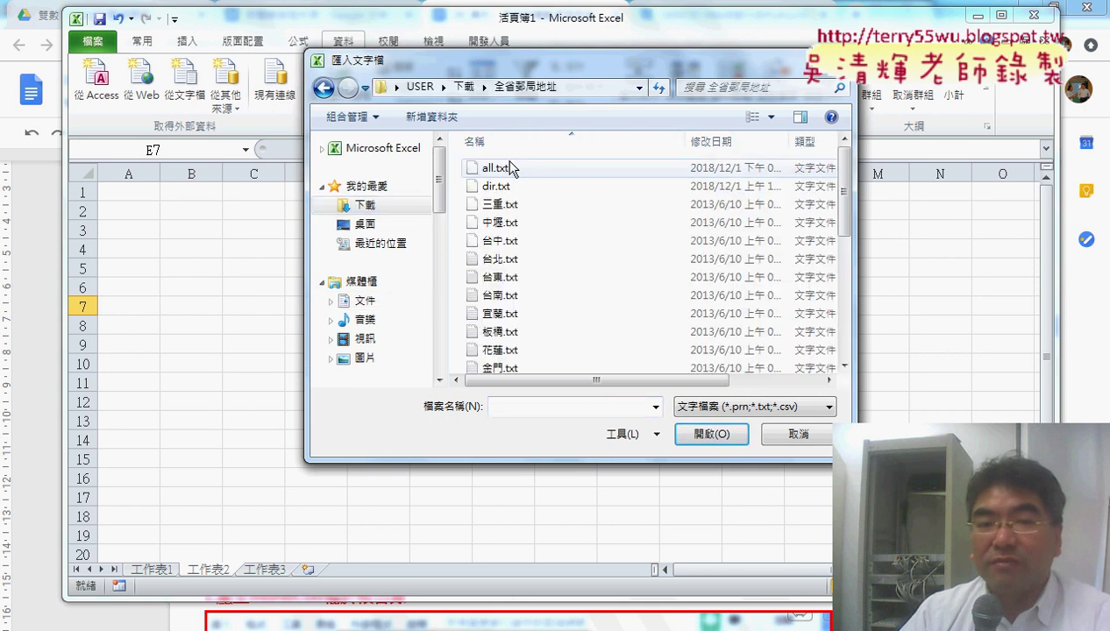
{"action": "left_click", "coordinate": [515, 210]}
{"action": "double_click", "coordinate": [515, 210]}
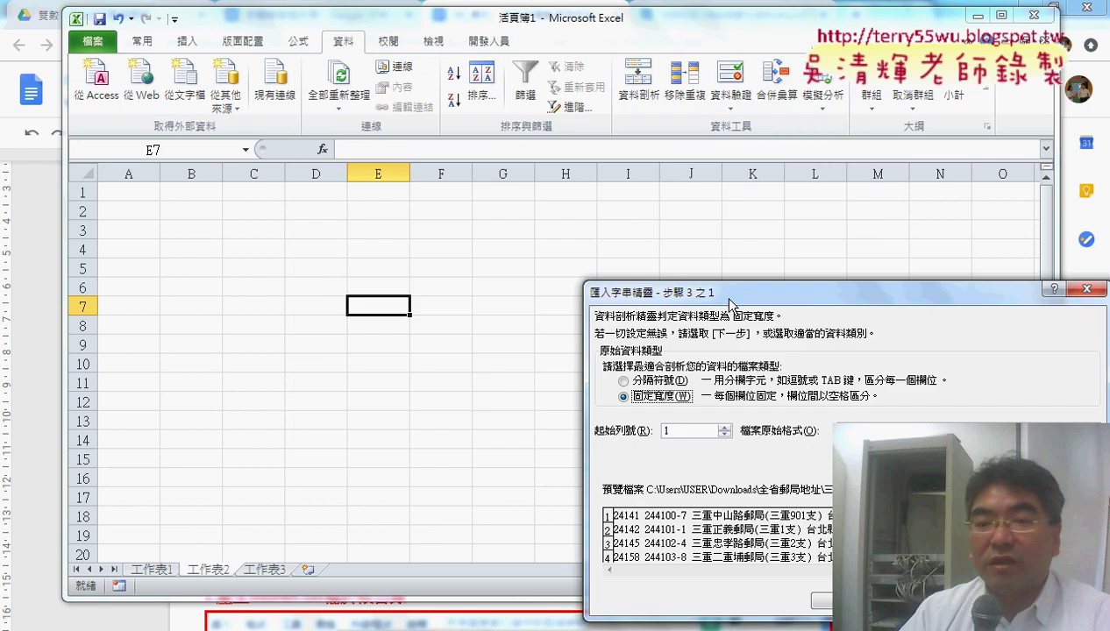
- Choose 分隔符號 (Delimited) as the data type for 三重.txt in wizard step 1
{"action": "left_click_drag", "start_coordinate": [728, 293], "coordinate": [417, 136]}
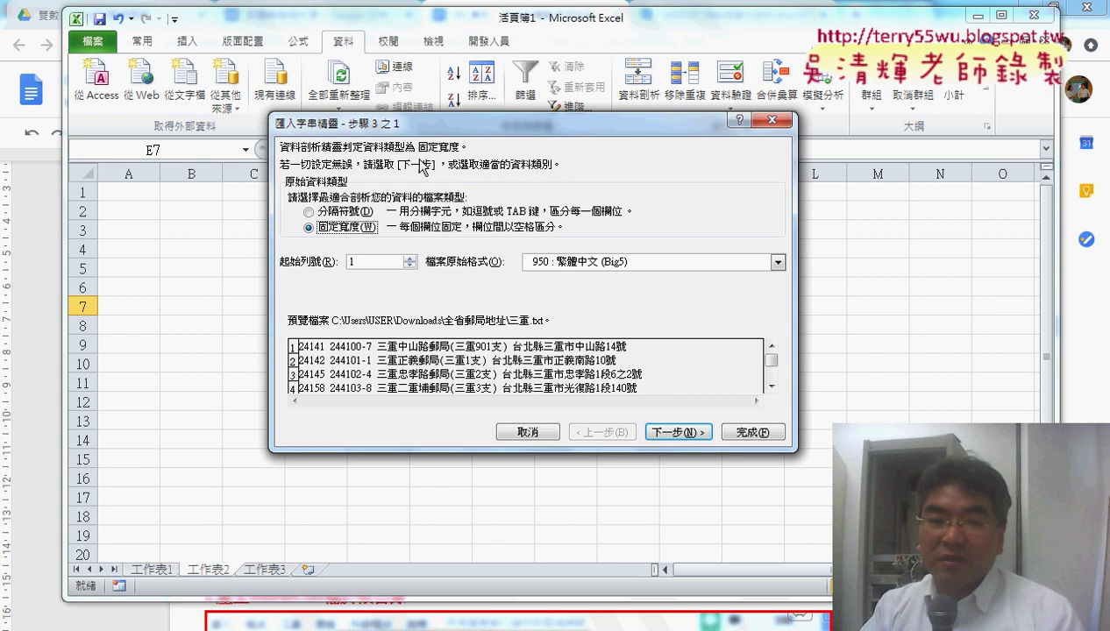
{"action": "left_click", "coordinate": [337, 211]}
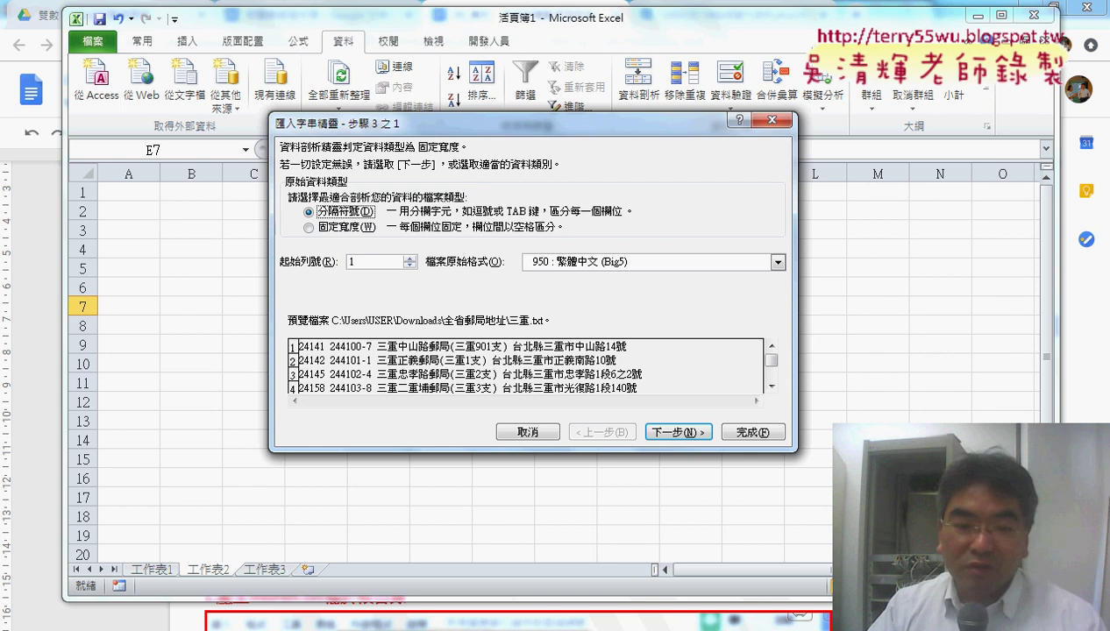
{"action": "mouse_move", "coordinate": [303, 554]}
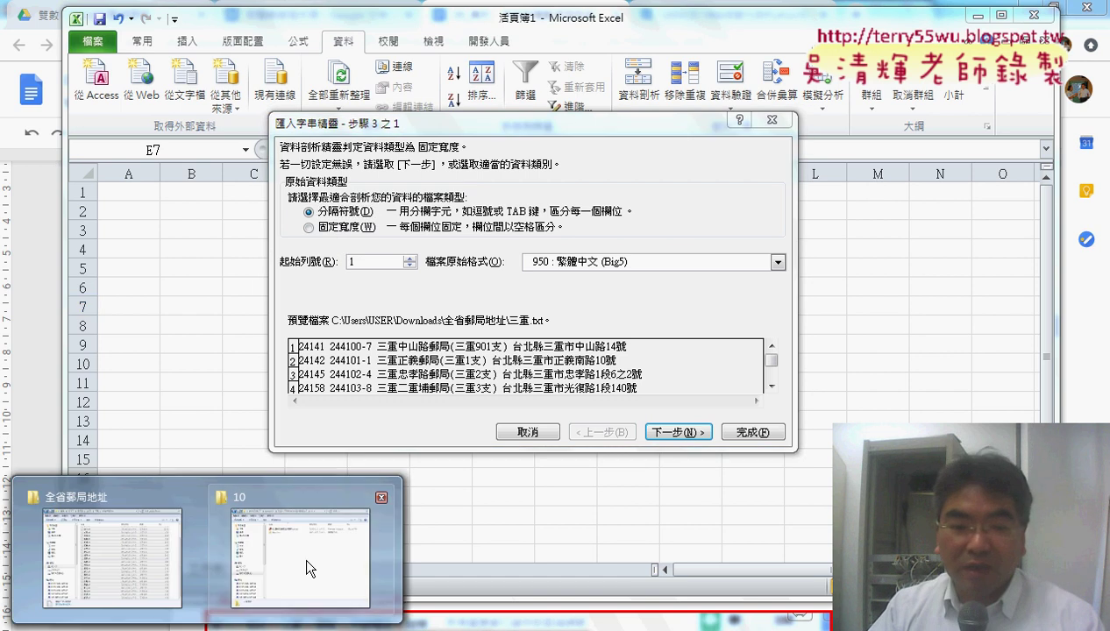
{"action": "left_click", "coordinate": [158, 542]}
{"action": "scroll", "coordinate": [441, 206], "scroll_direction": "up", "scroll_amount": 2}
{"action": "scroll", "coordinate": [441, 203], "scroll_direction": "up", "scroll_amount": 1}
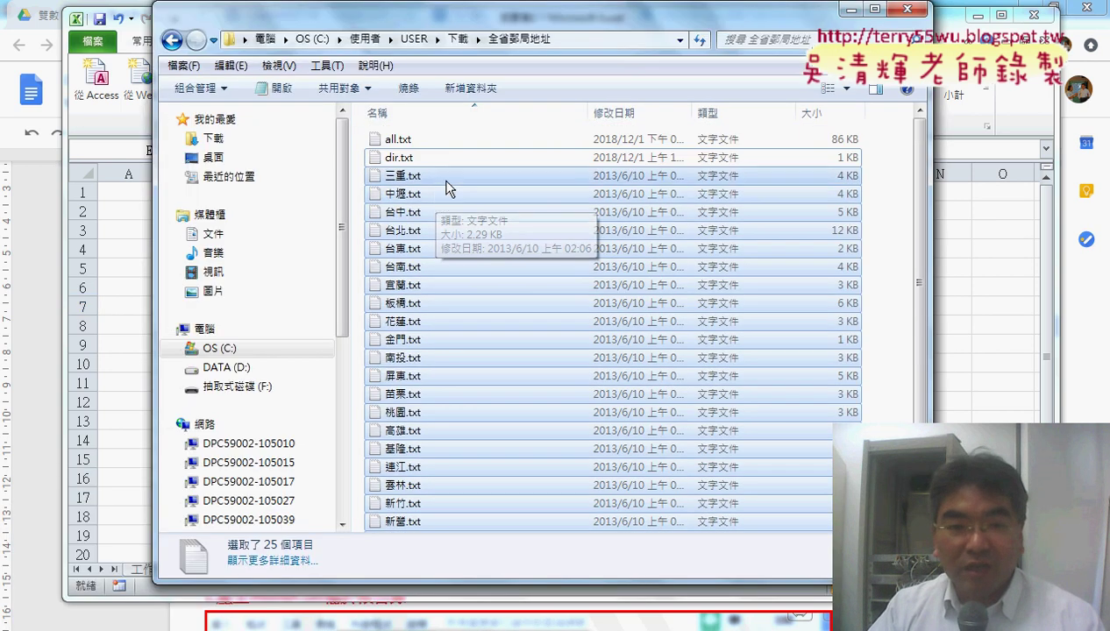
{"action": "double_click", "coordinate": [438, 176]}
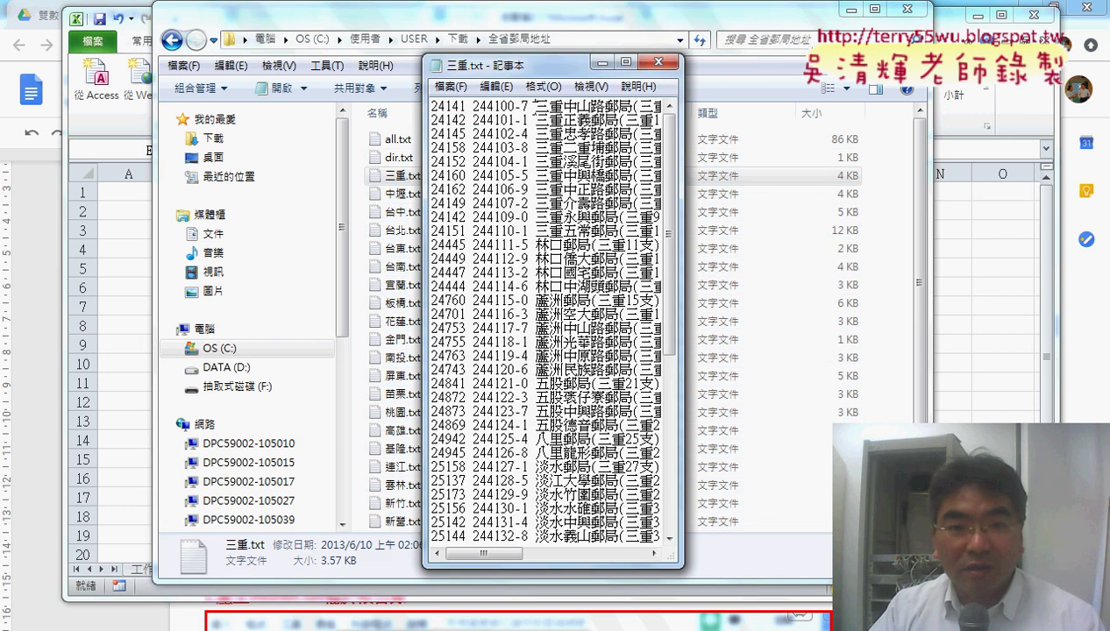
{"action": "left_click", "coordinate": [626, 62]}
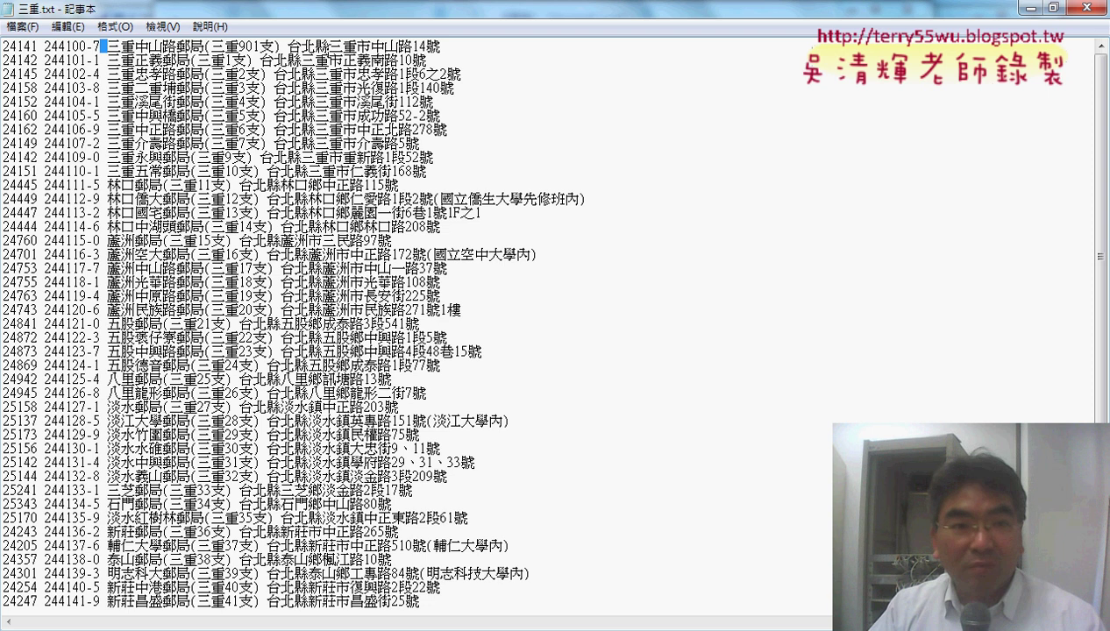
{"action": "left_click", "coordinate": [1087, 7]}
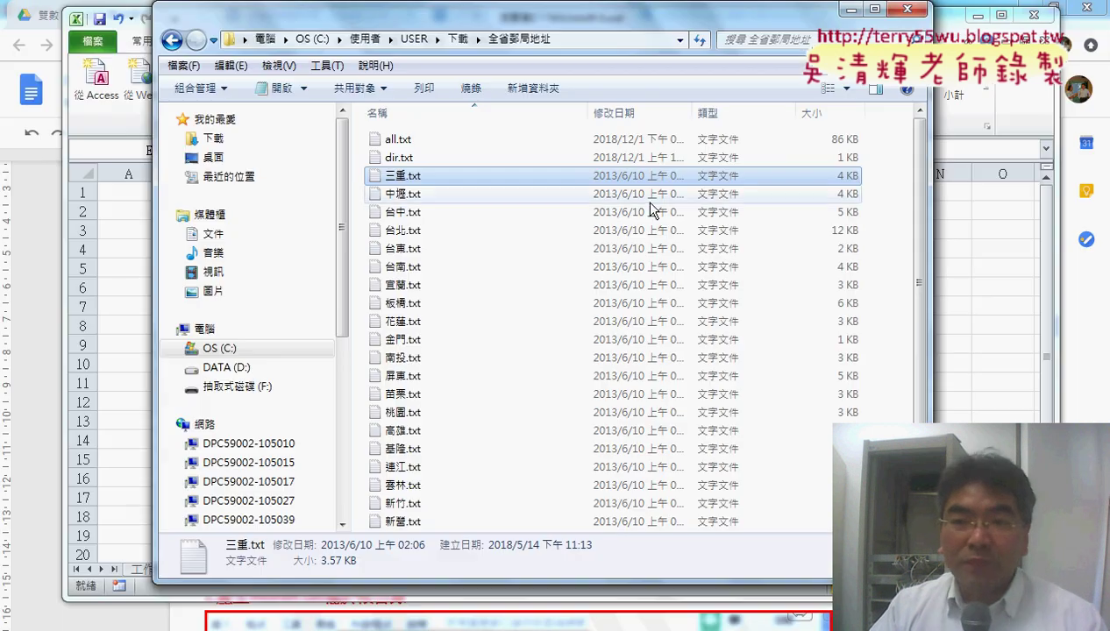
{"action": "left_click", "coordinate": [850, 10]}
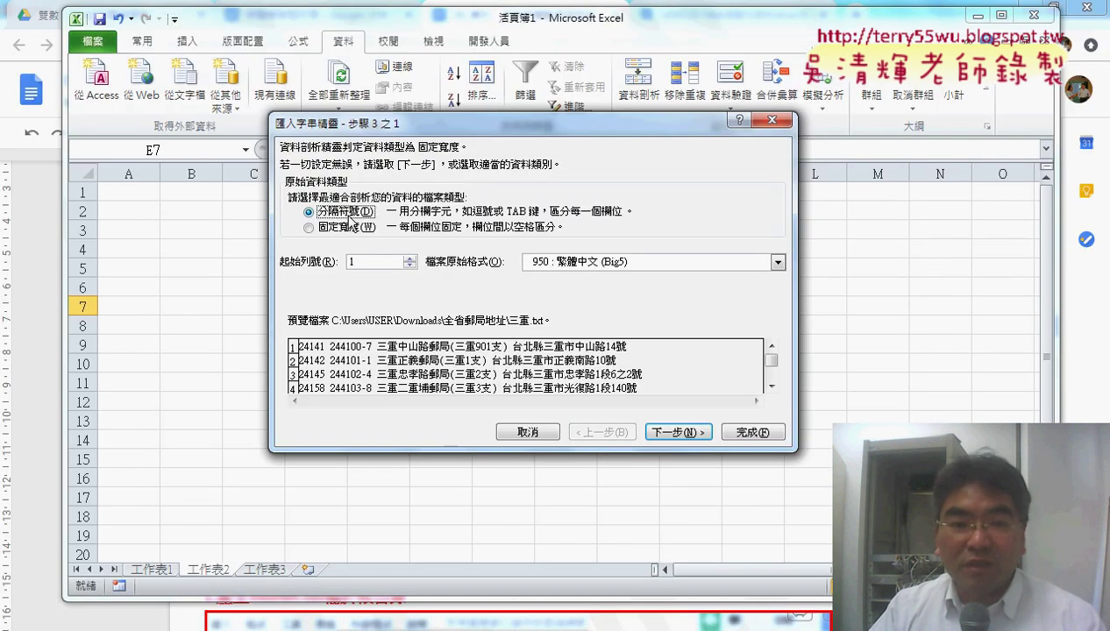
- Split 三重.txt on spaces, finish the wizard, and set the destination to 工作表2 cell A1
{"action": "left_click", "coordinate": [678, 433]}
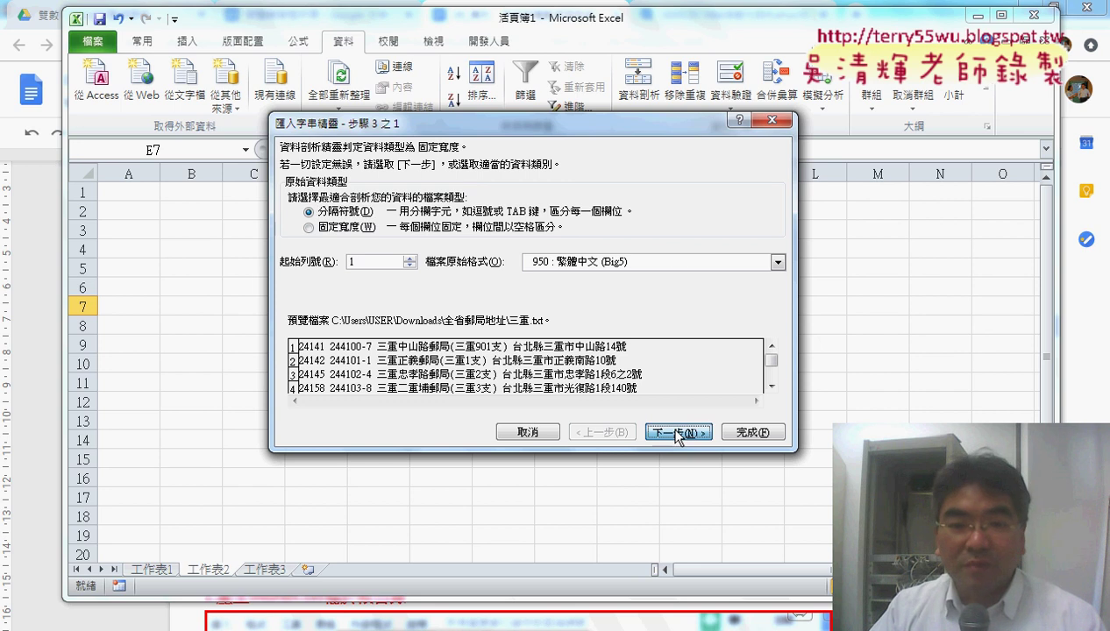
{"action": "left_click", "coordinate": [672, 263]}
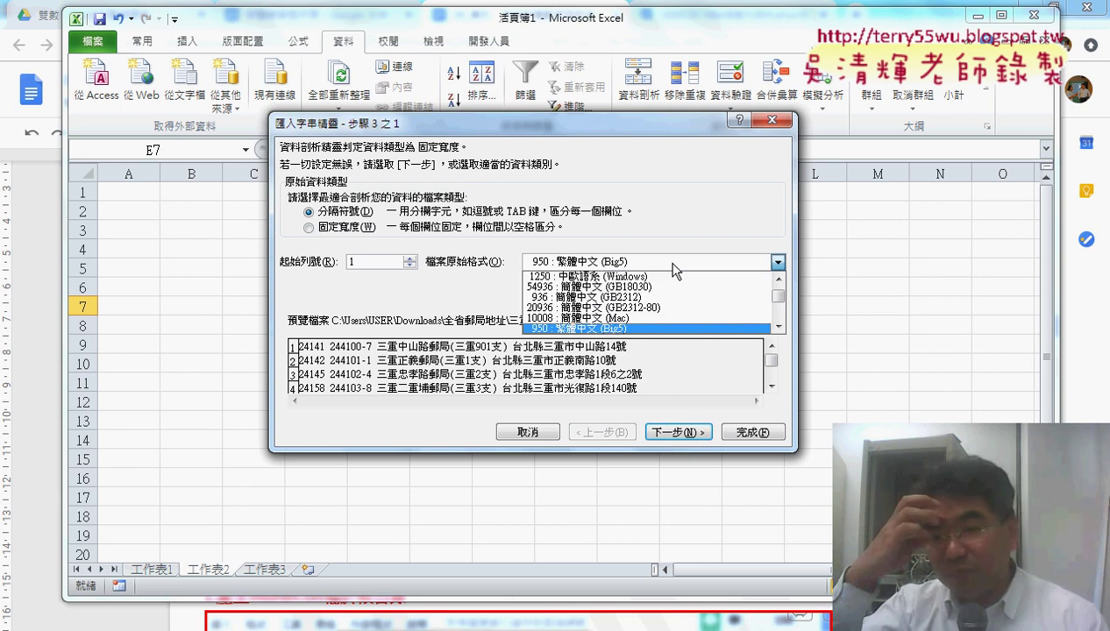
{"action": "left_click", "coordinate": [694, 436]}
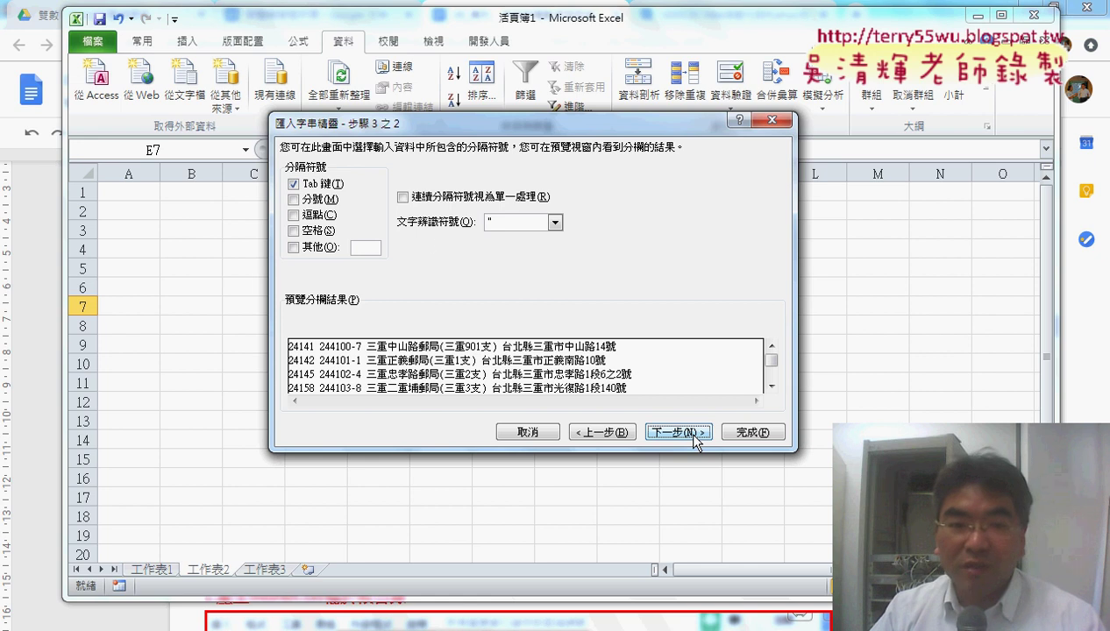
{"action": "left_click", "coordinate": [314, 231]}
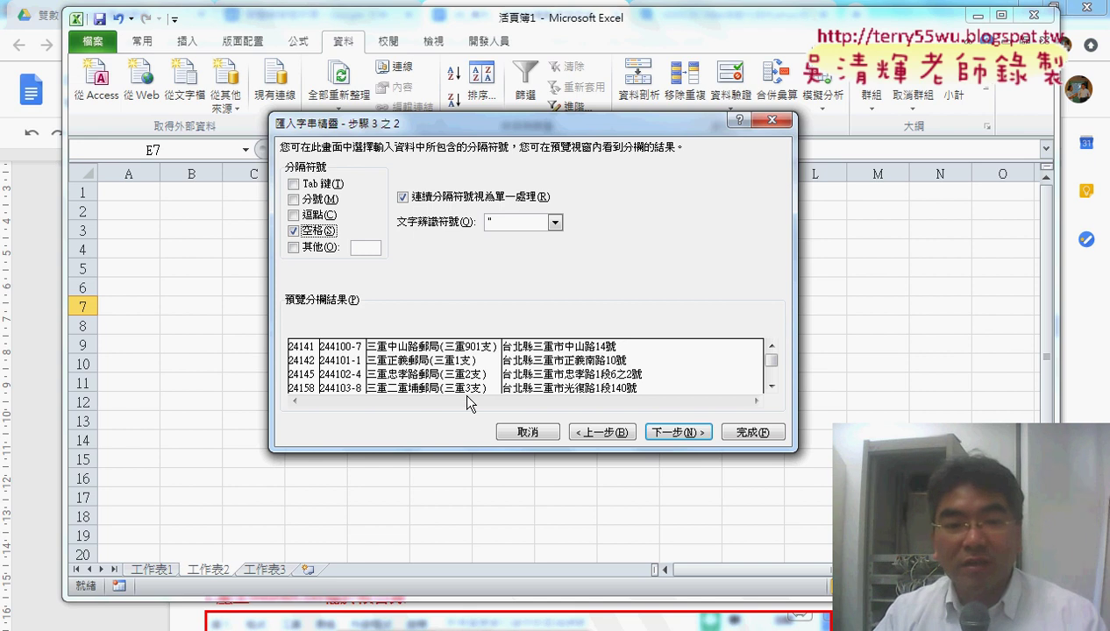
{"action": "left_click", "coordinate": [674, 432]}
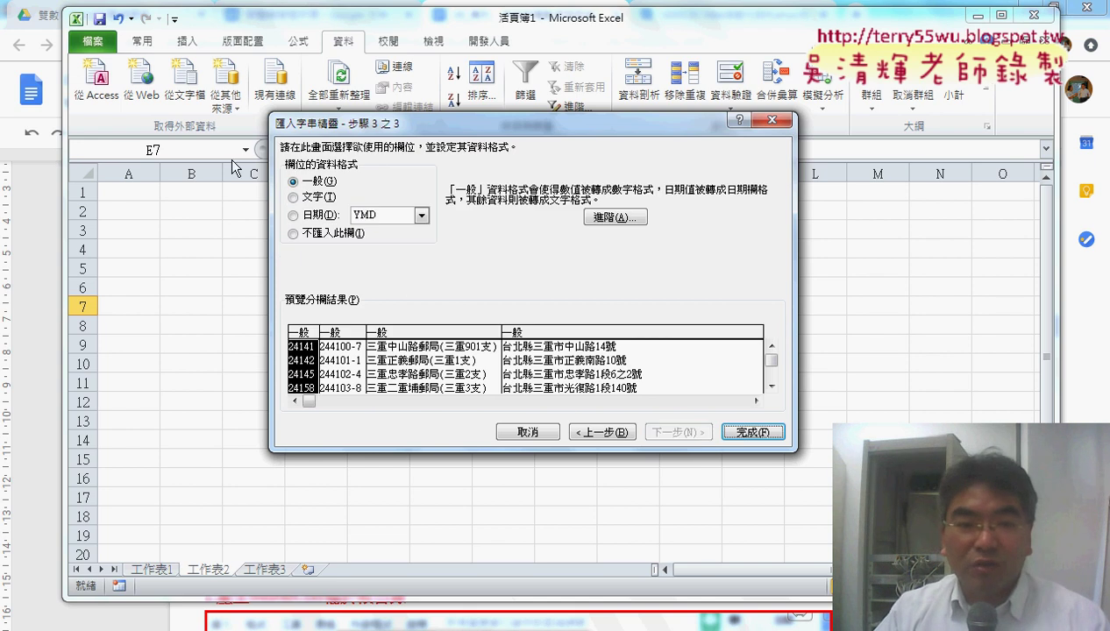
{"action": "left_click", "coordinate": [747, 433]}
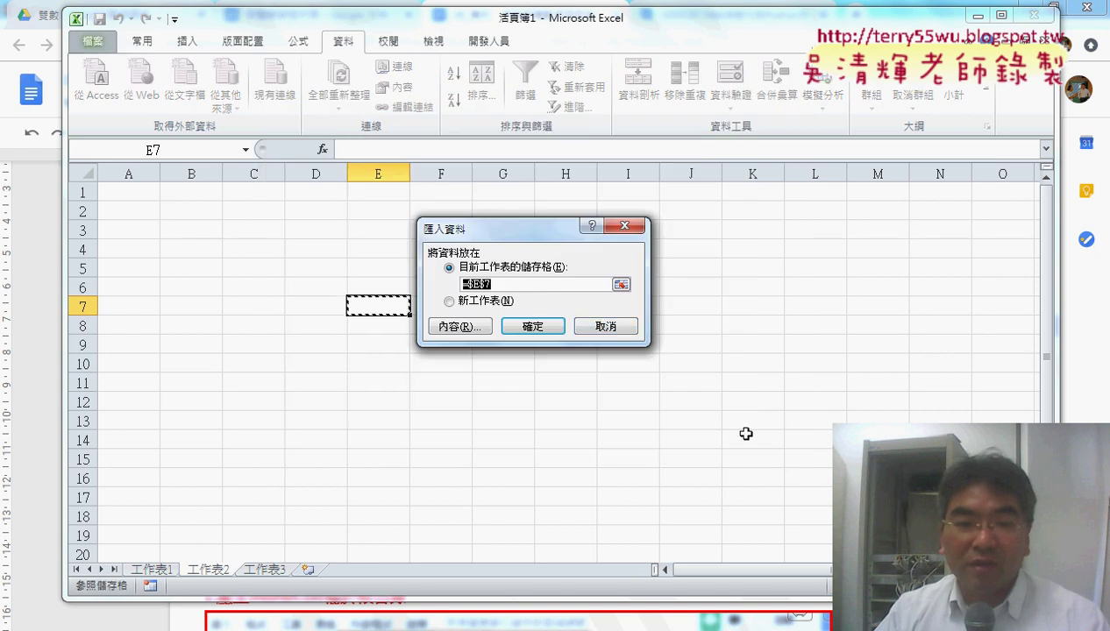
{"action": "left_click", "coordinate": [116, 188]}
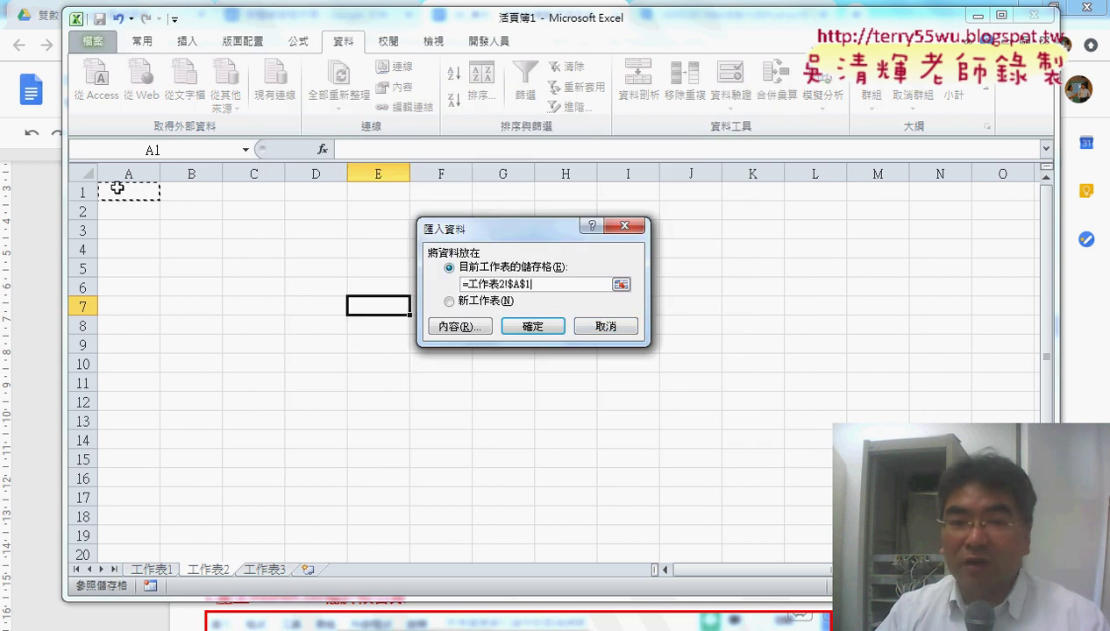
- Confirm the import so the 三重.txt records fill columns A–D from A1
{"action": "left_click", "coordinate": [543, 332]}
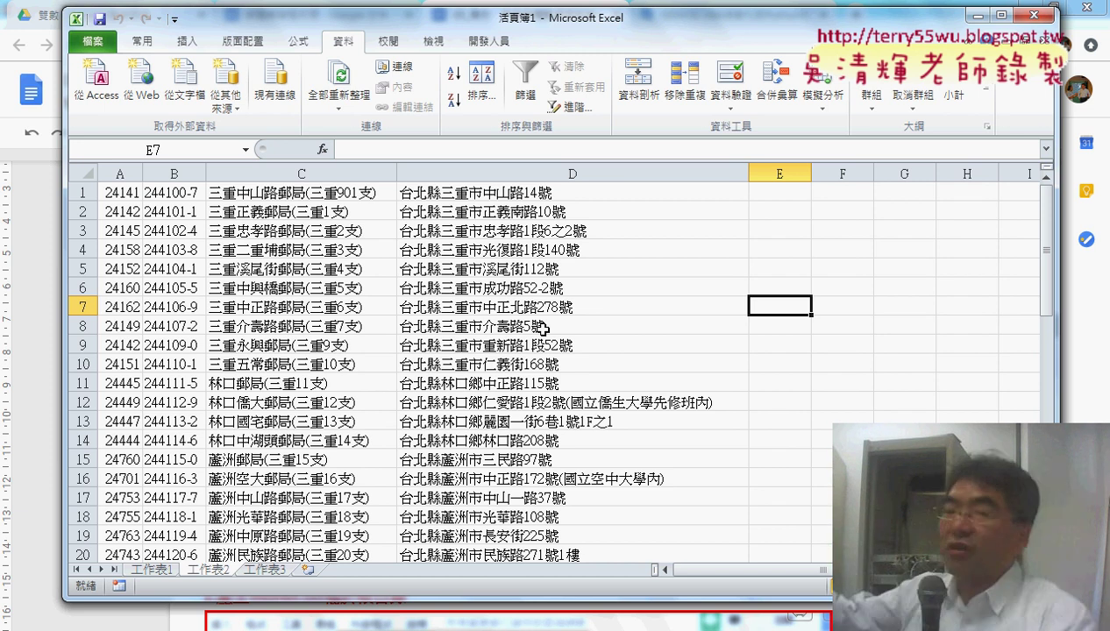
- On 工作表3, check the 開發人員 tab is enabled in 自訂功能區, then start 錄製巨集
{"action": "left_click", "coordinate": [274, 572]}
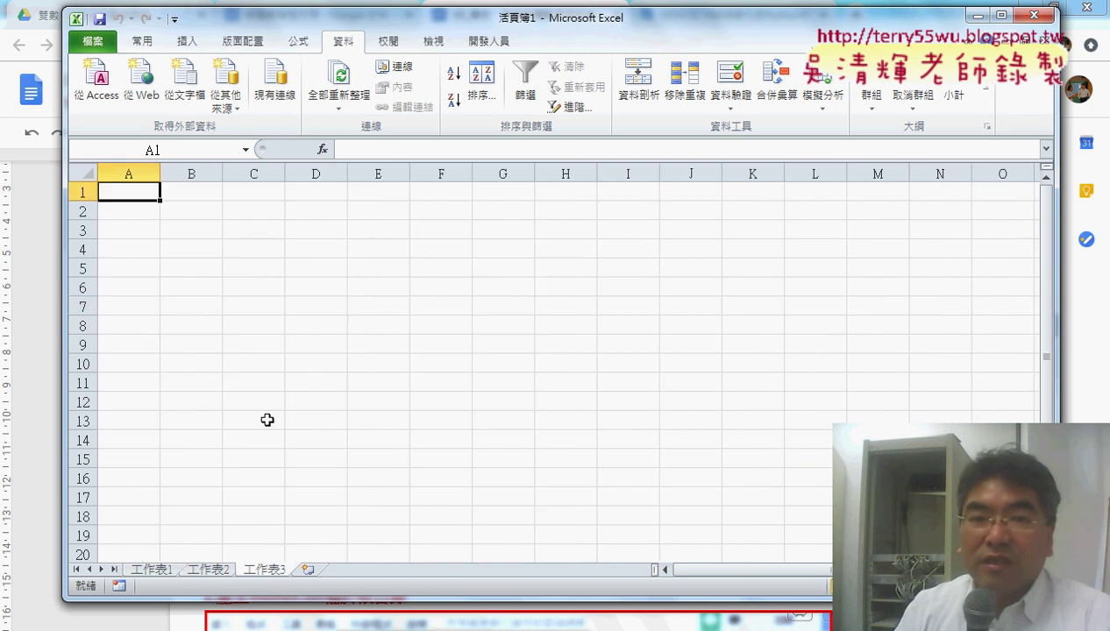
{"action": "left_click", "coordinate": [492, 44]}
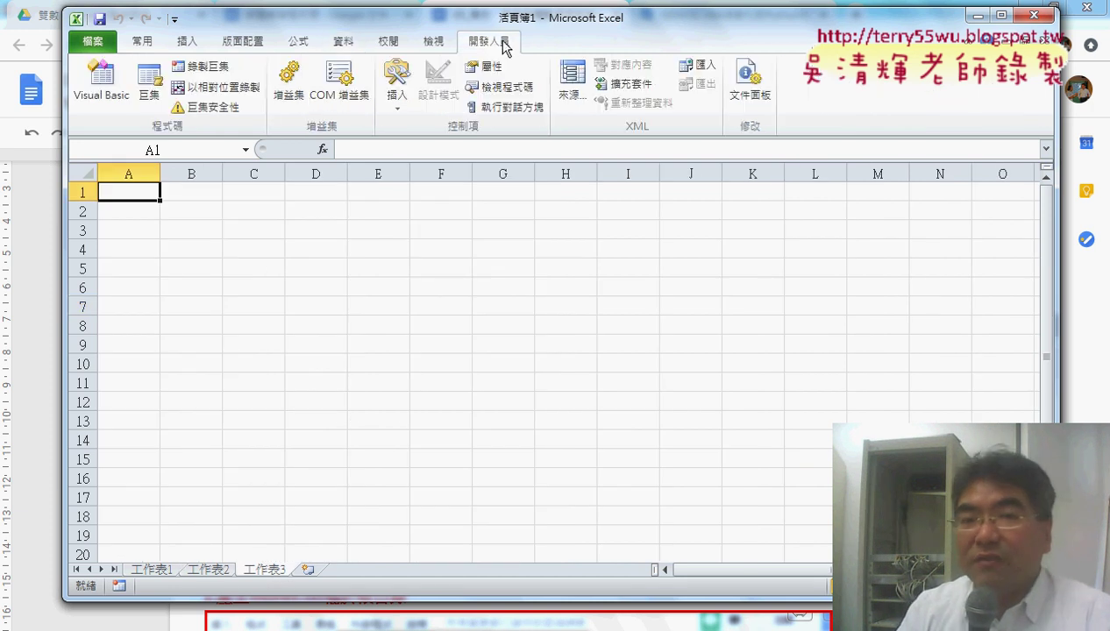
{"action": "left_click", "coordinate": [174, 19]}
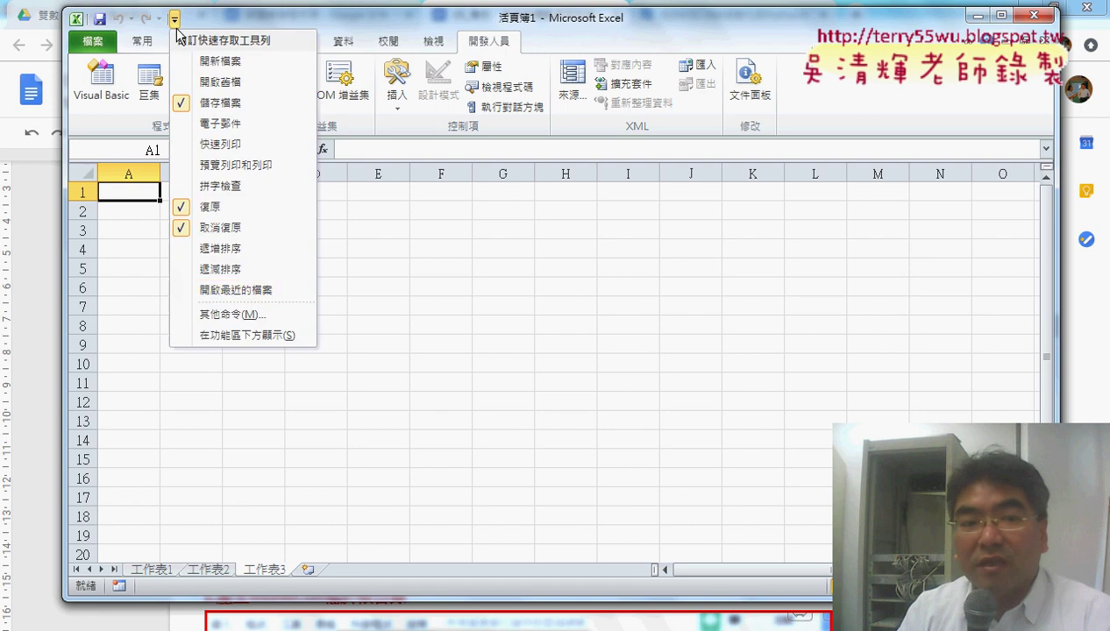
{"action": "left_click", "coordinate": [215, 314]}
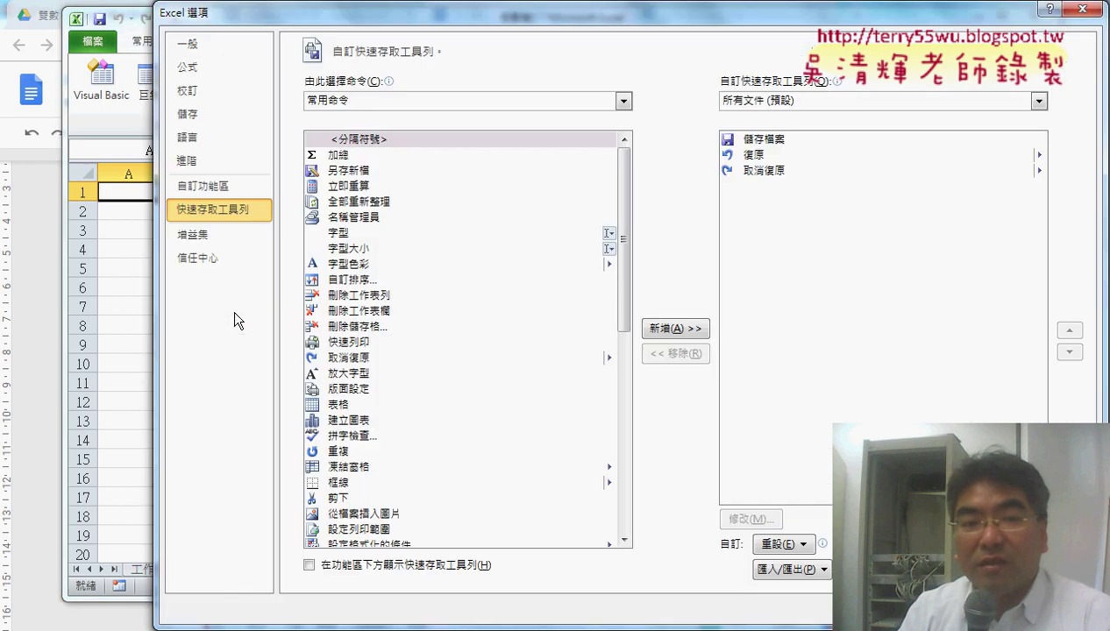
{"action": "left_click", "coordinate": [220, 187]}
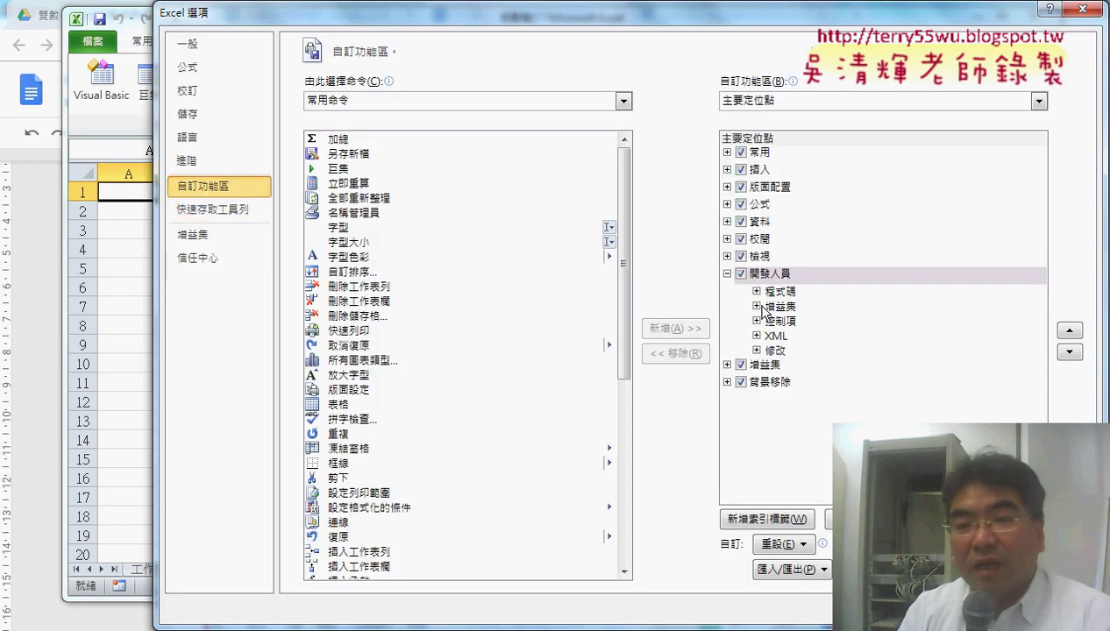
{"action": "key", "text": "Return"}
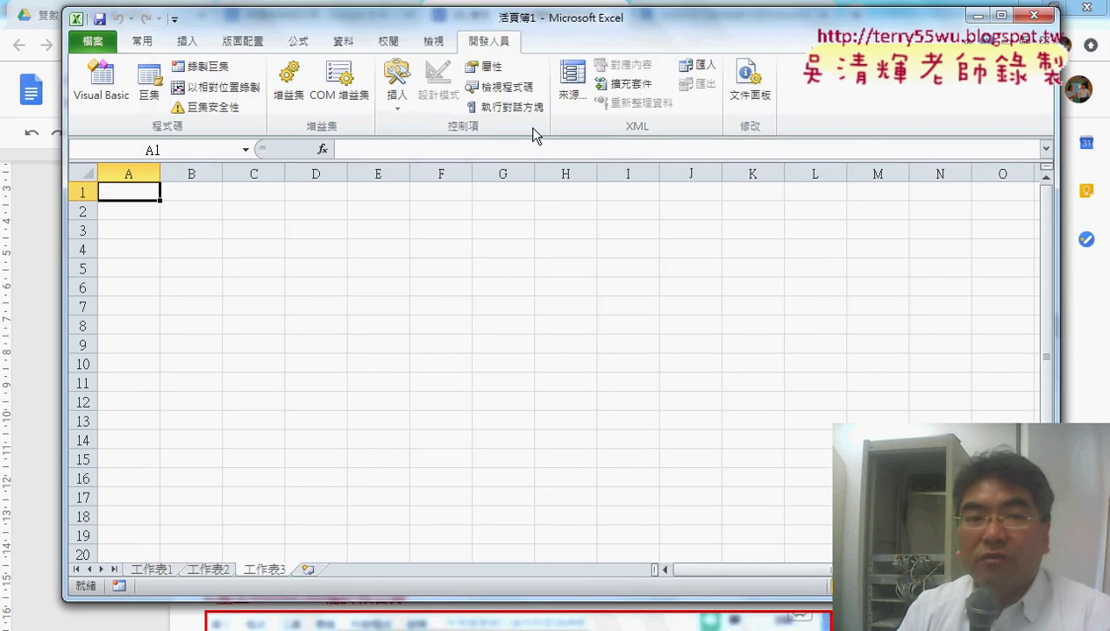
{"action": "left_click", "coordinate": [202, 66]}
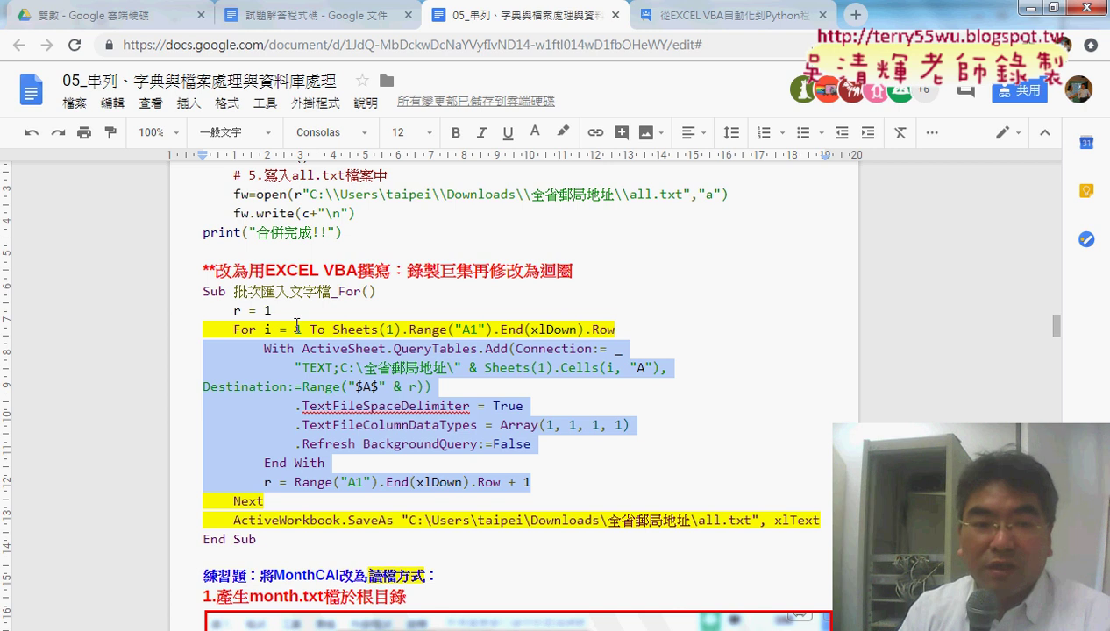
- Copy 批次匯入文字檔 from the Sub line in the notes and paste it as the macro name
{"action": "left_click_drag", "start_coordinate": [235, 292], "coordinate": [334, 293]}
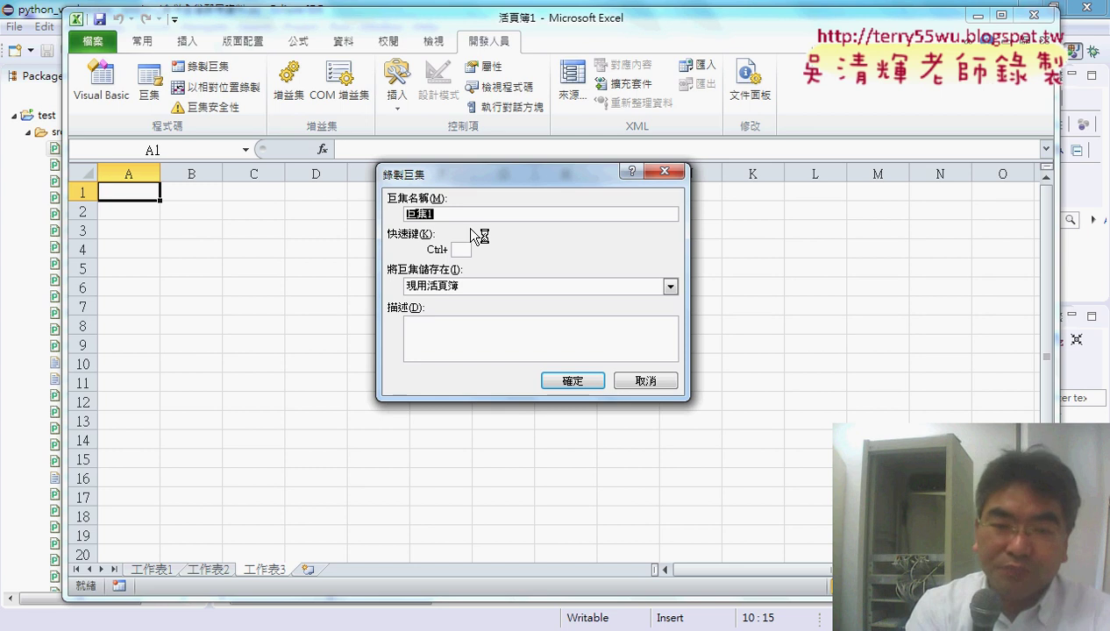
{"action": "key", "text": "ctrl+v"}
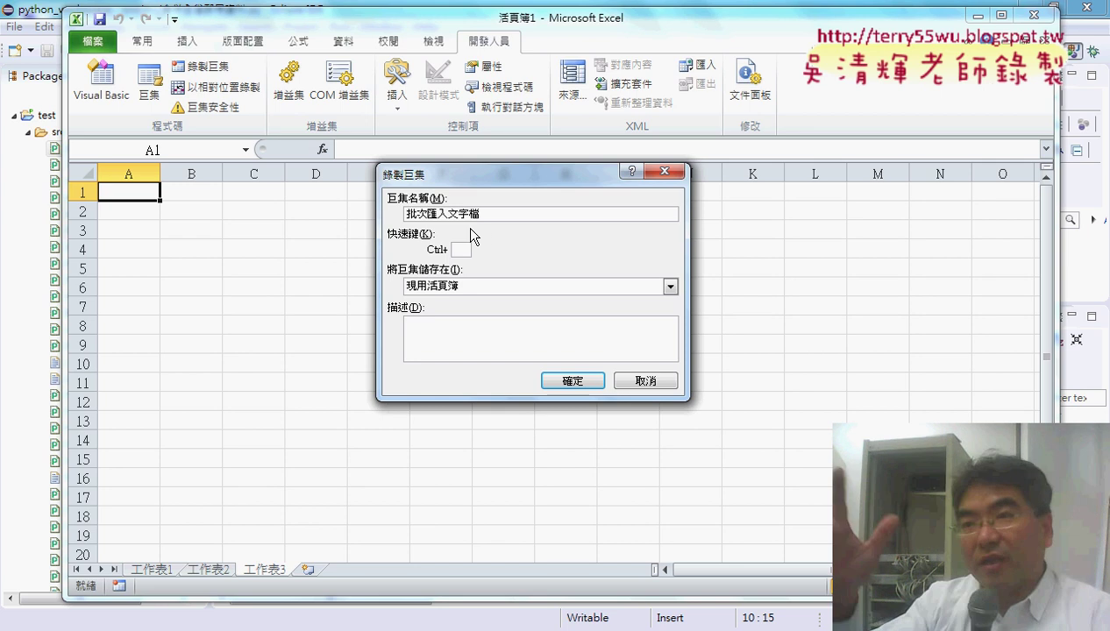
- Start recording and open 三重.txt via 資料 > 從文字檔
{"action": "left_click", "coordinate": [570, 381]}
{"action": "left_click", "coordinate": [343, 41]}
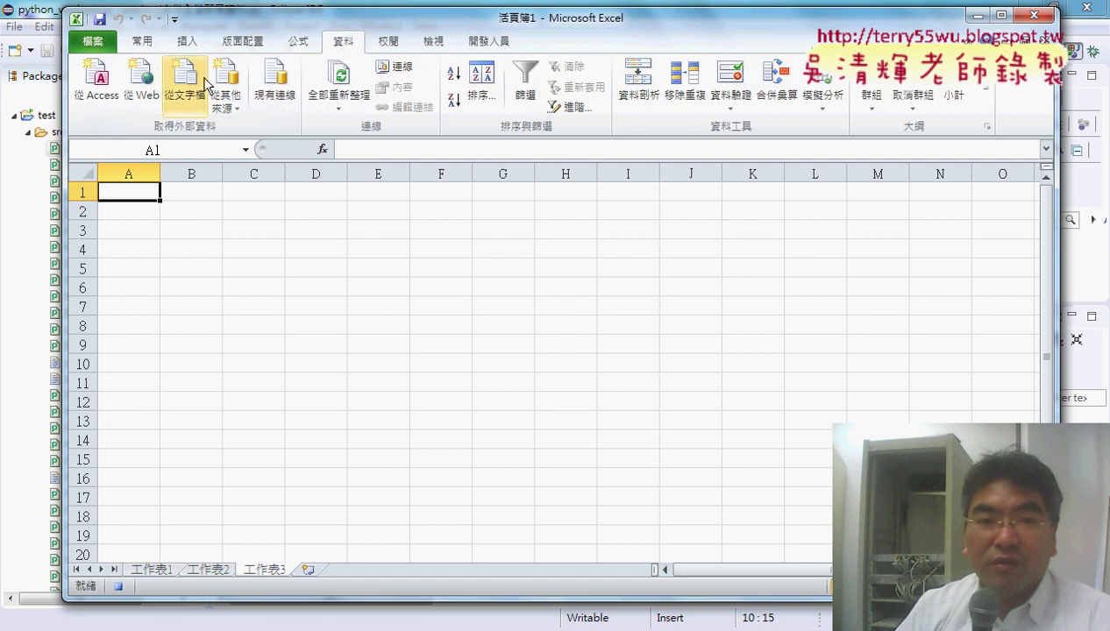
{"action": "left_click", "coordinate": [184, 83]}
{"action": "double_click", "coordinate": [506, 205]}
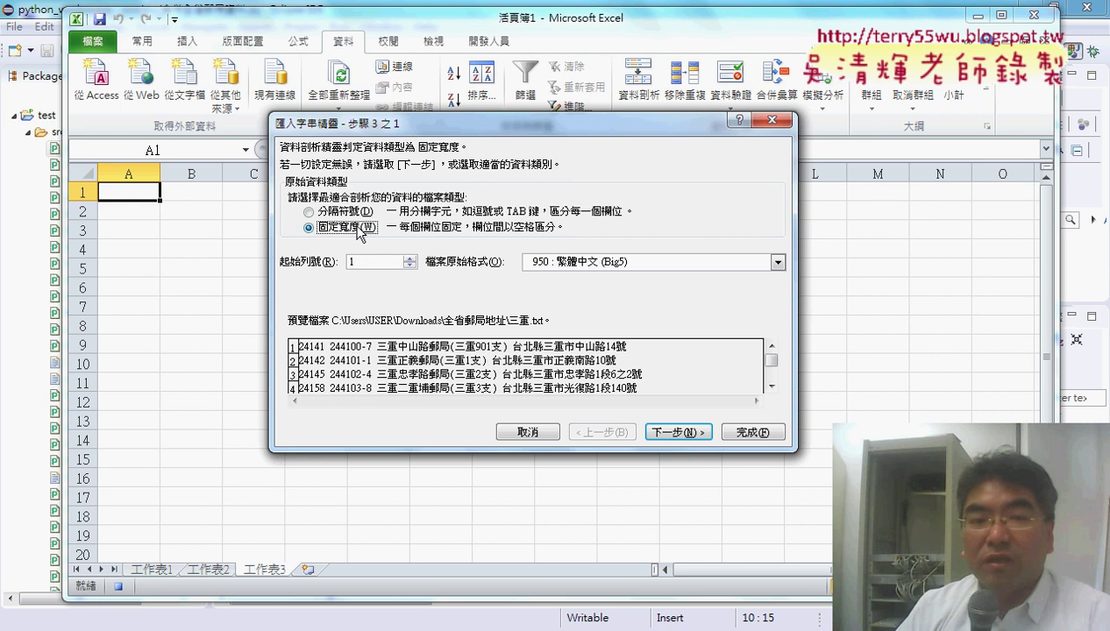
- Import it as delimited, split on spaces instead of tabs, into 工作表3 at A1
{"action": "left_click", "coordinate": [355, 212]}
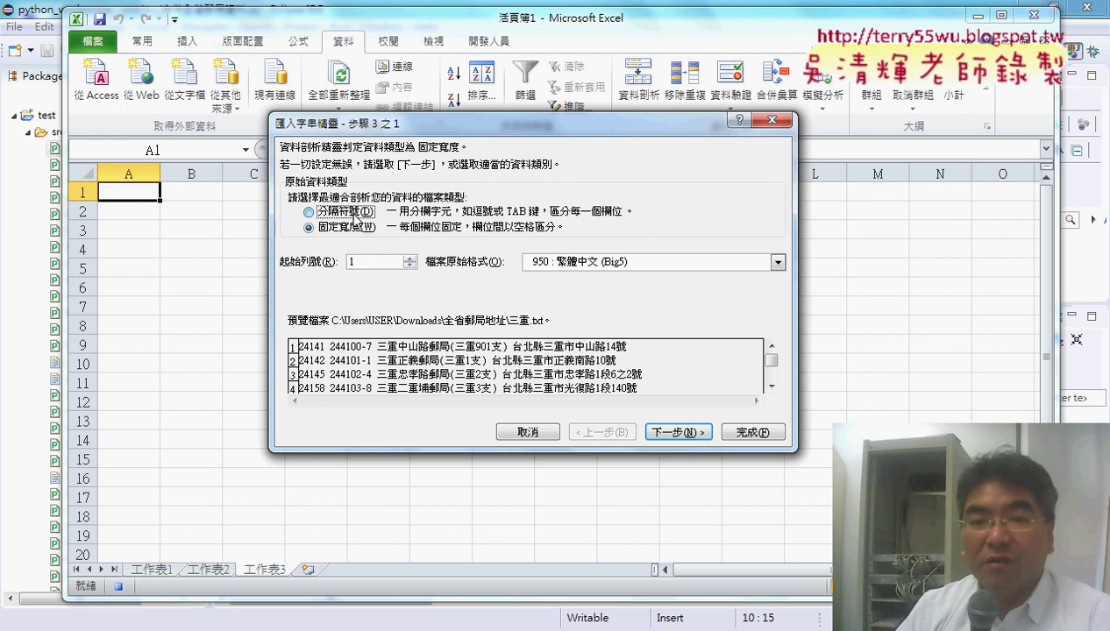
{"action": "left_click", "coordinate": [680, 434]}
{"action": "left_click", "coordinate": [310, 231]}
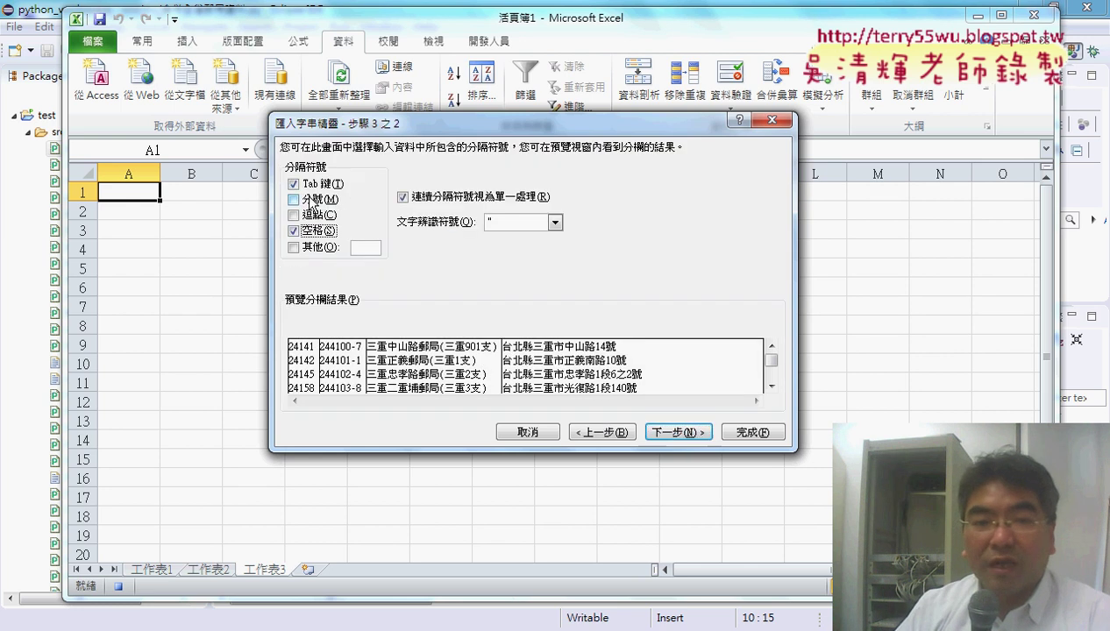
{"action": "left_click", "coordinate": [306, 185]}
{"action": "left_click", "coordinate": [673, 425]}
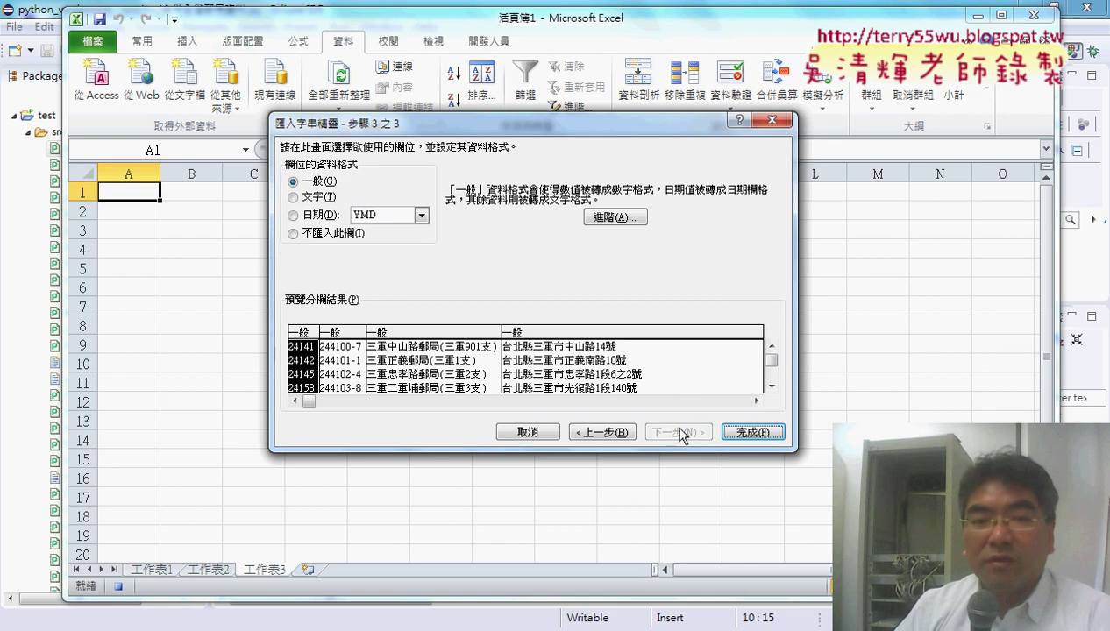
{"action": "left_click", "coordinate": [752, 432]}
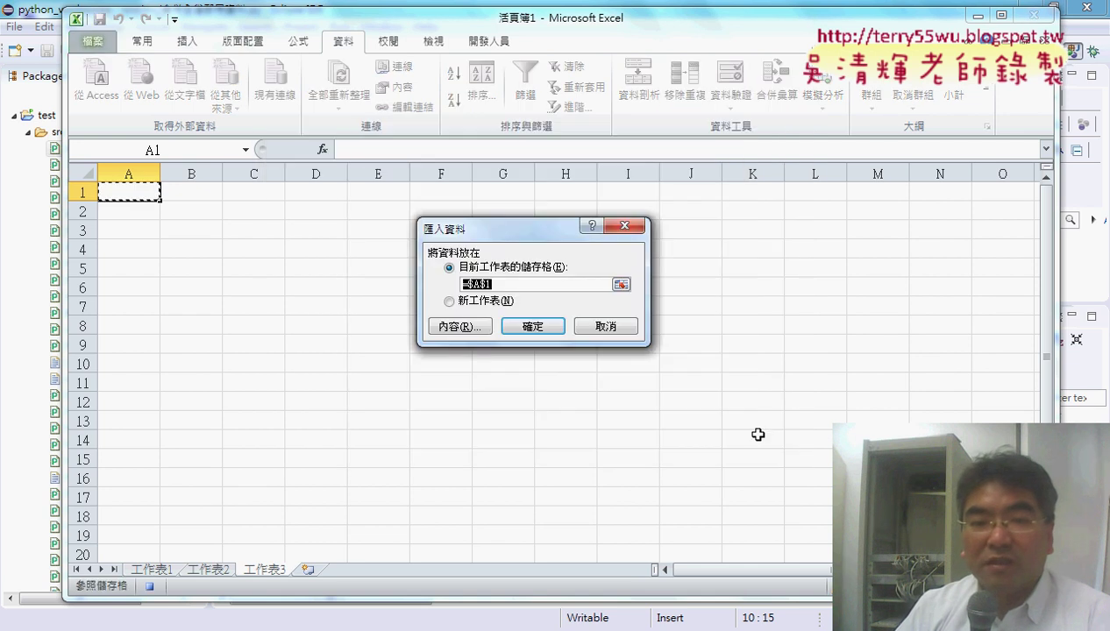
{"action": "left_click", "coordinate": [539, 333]}
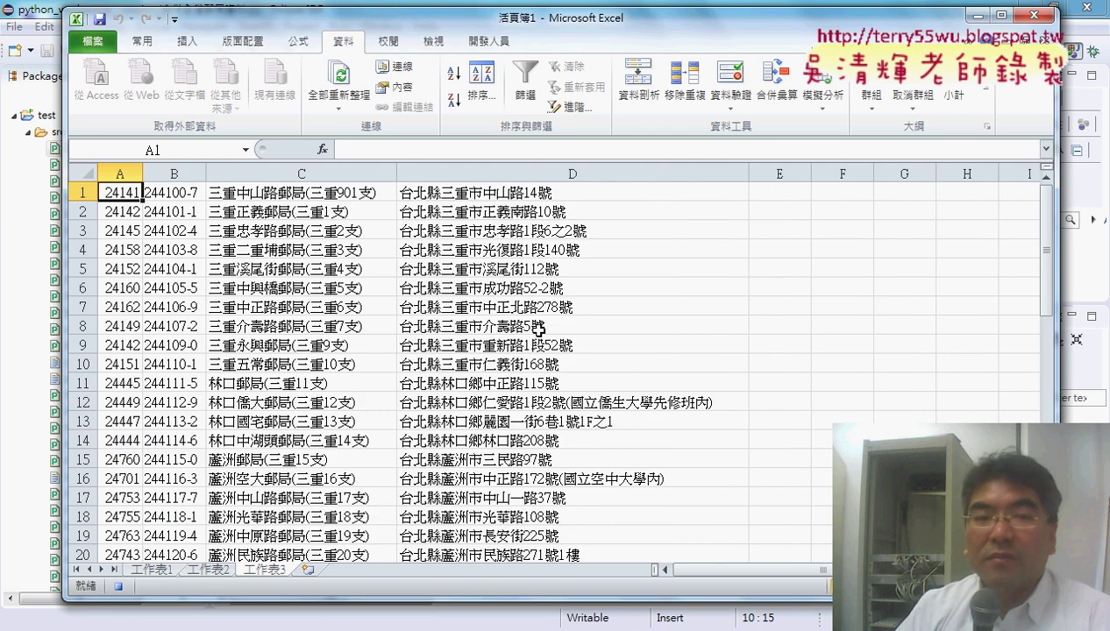
- Open the recorded 批次匯入文字檔 macro's code in the VBA editor
{"action": "left_click", "coordinate": [487, 41]}
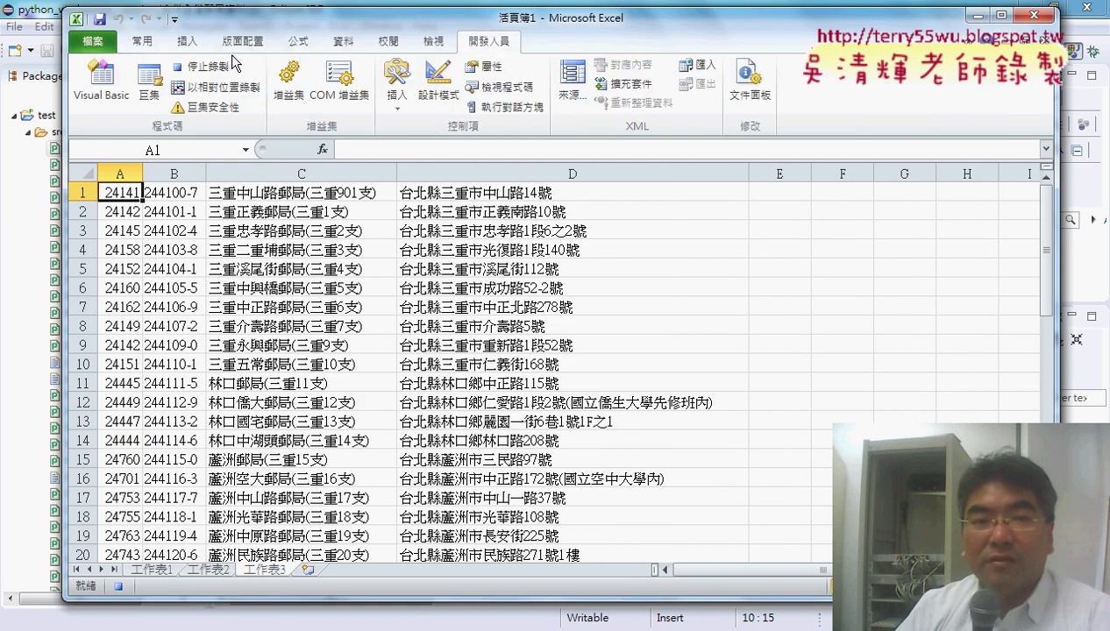
{"action": "left_click", "coordinate": [149, 87]}
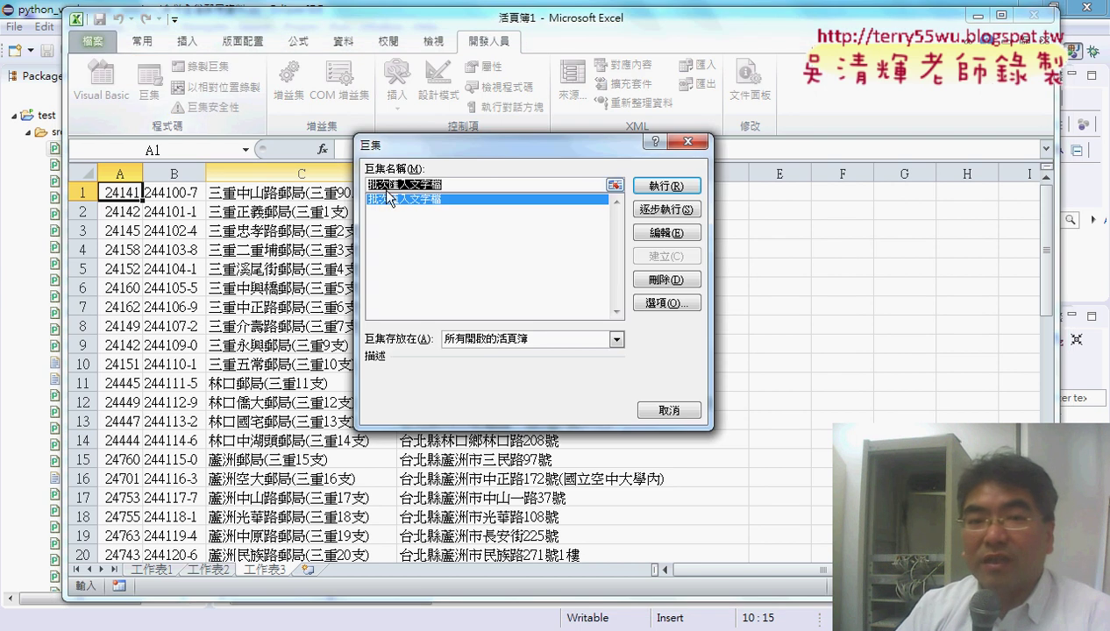
{"action": "left_click", "coordinate": [664, 234]}
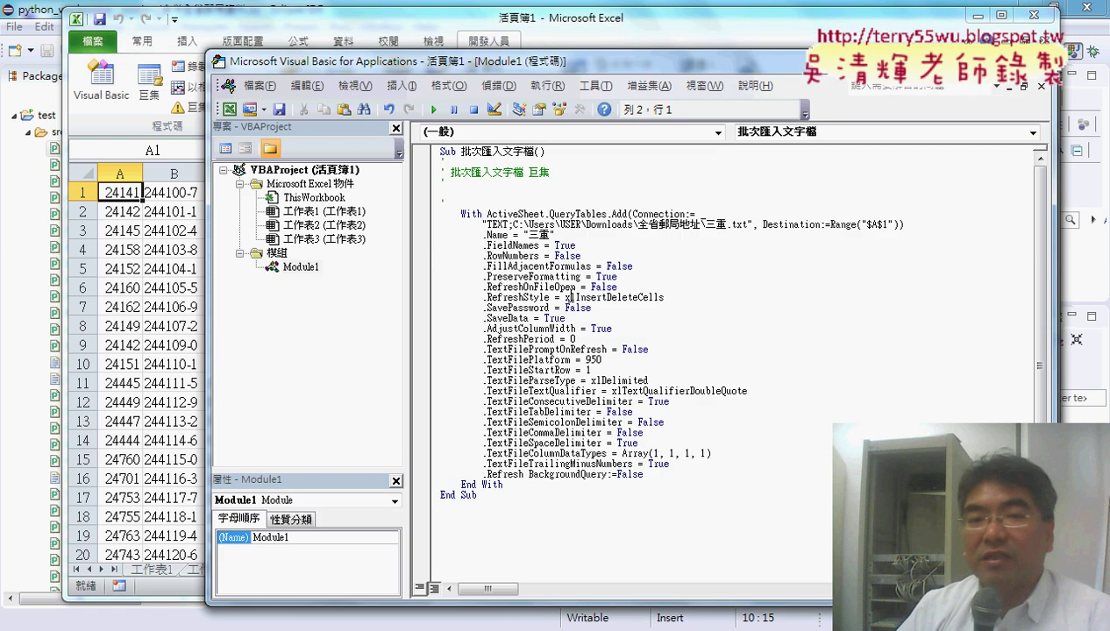
{"action": "left_click", "coordinate": [428, 172]}
{"action": "left_click", "coordinate": [456, 194]}
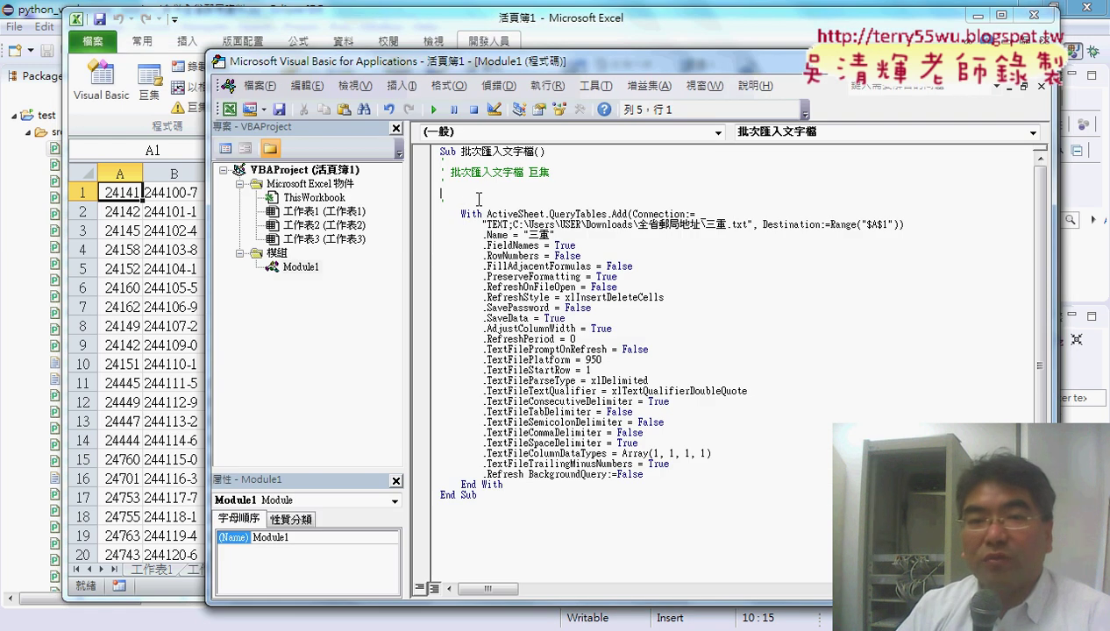
- Set the code font size to 12 under Options > Editor Format
{"action": "left_click", "coordinate": [594, 85]}
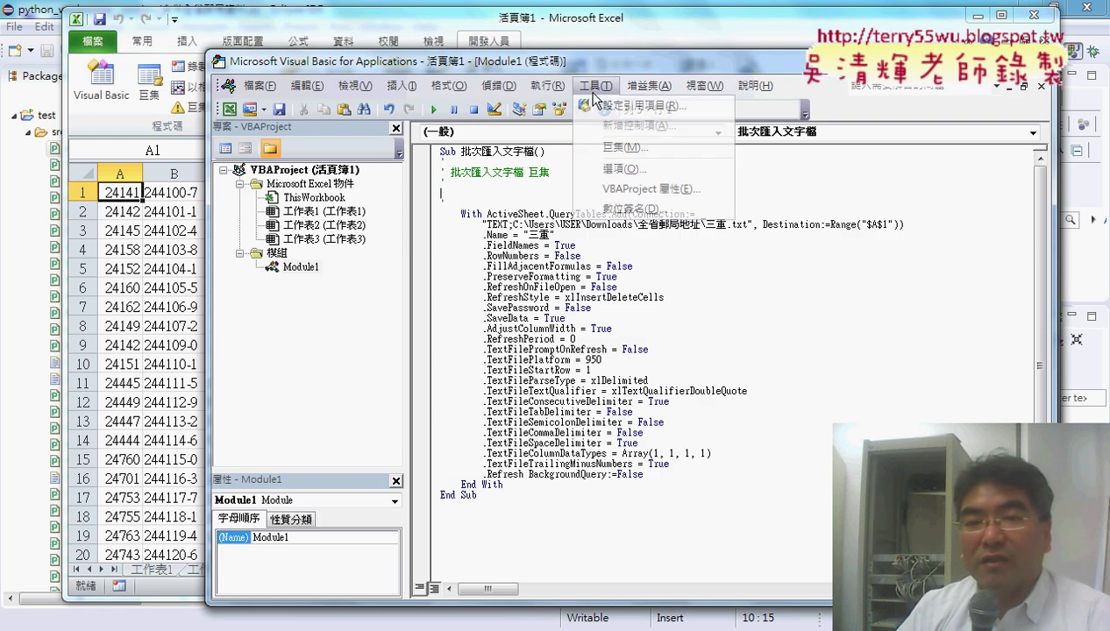
{"action": "left_click", "coordinate": [632, 170]}
{"action": "left_click", "coordinate": [450, 151]}
{"action": "left_click", "coordinate": [637, 226]}
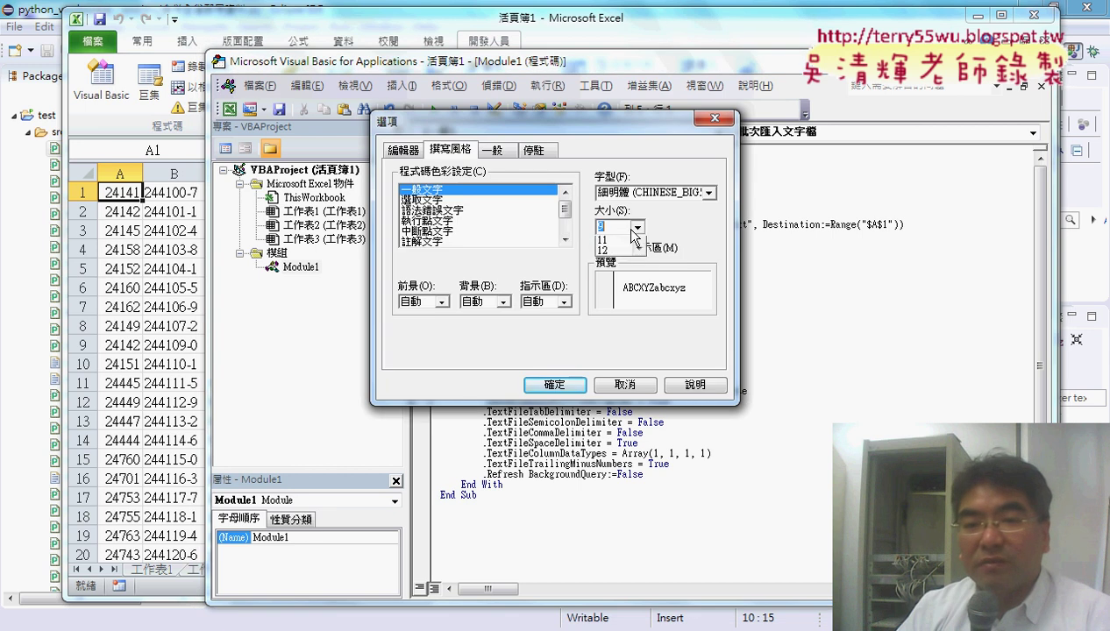
{"action": "left_click", "coordinate": [613, 272]}
{"action": "left_click", "coordinate": [570, 385]}
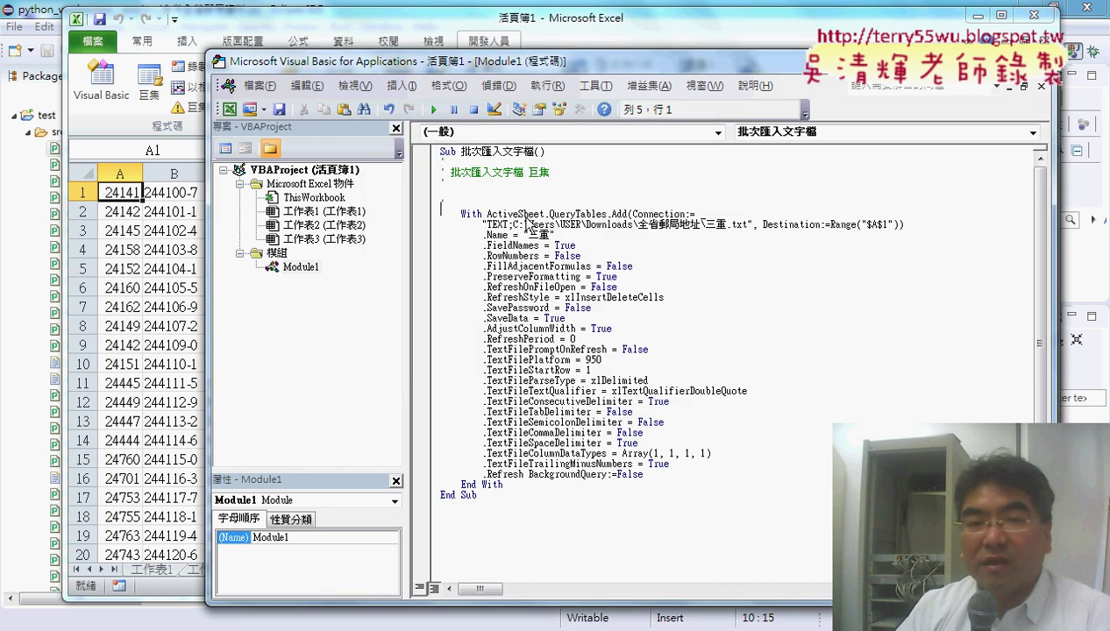
- Delete comment lines 2–6, narrow the project panel and reposition and widen the editor window
{"action": "left_click_drag", "start_coordinate": [479, 226], "coordinate": [419, 178]}
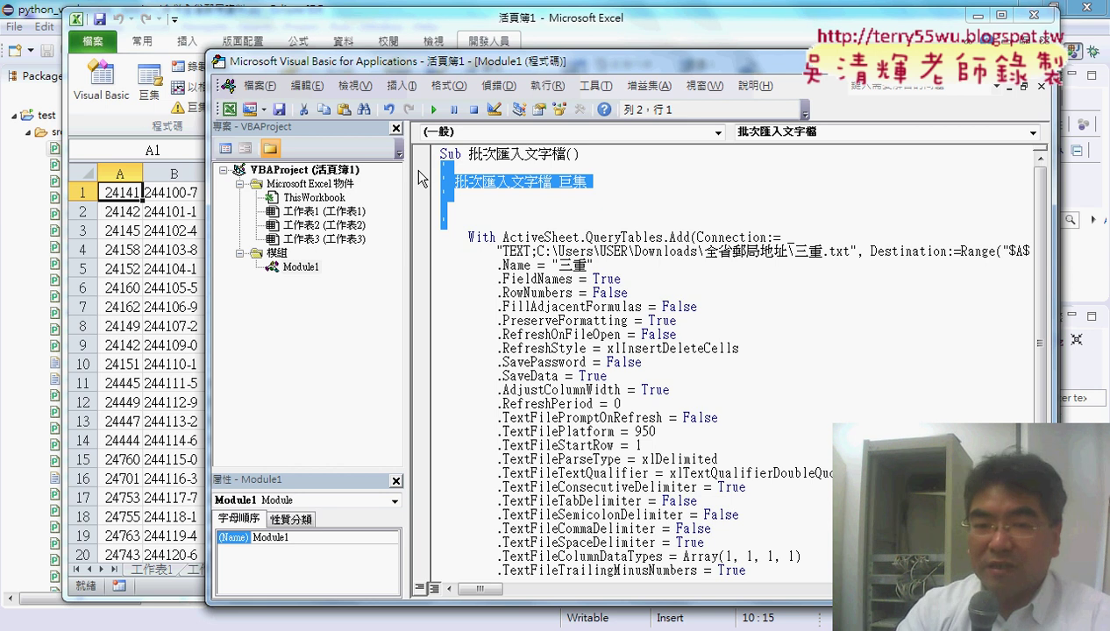
{"action": "key", "text": "Delete"}
{"action": "key", "text": "Delete"}
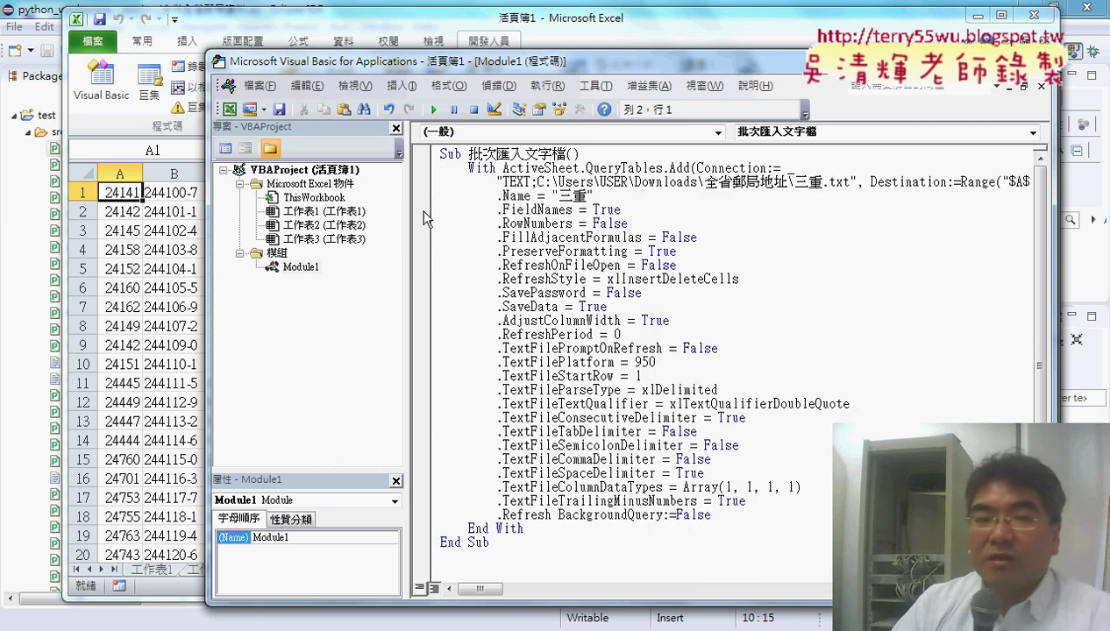
{"action": "left_click_drag", "start_coordinate": [406, 215], "coordinate": [353, 220]}
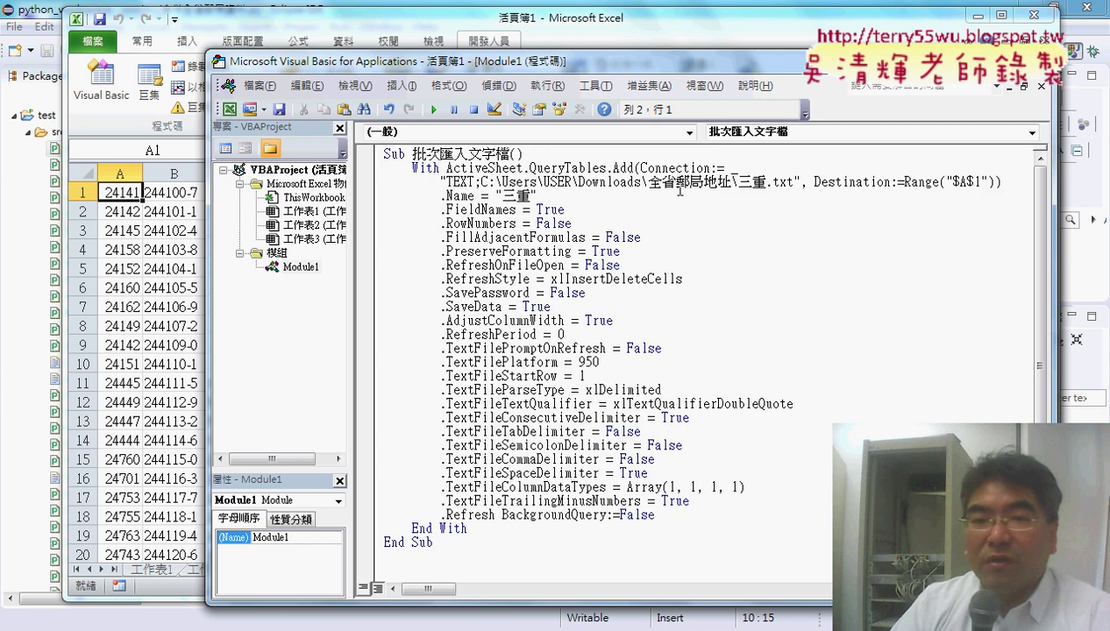
{"action": "left_click_drag", "start_coordinate": [673, 60], "coordinate": [530, 33]}
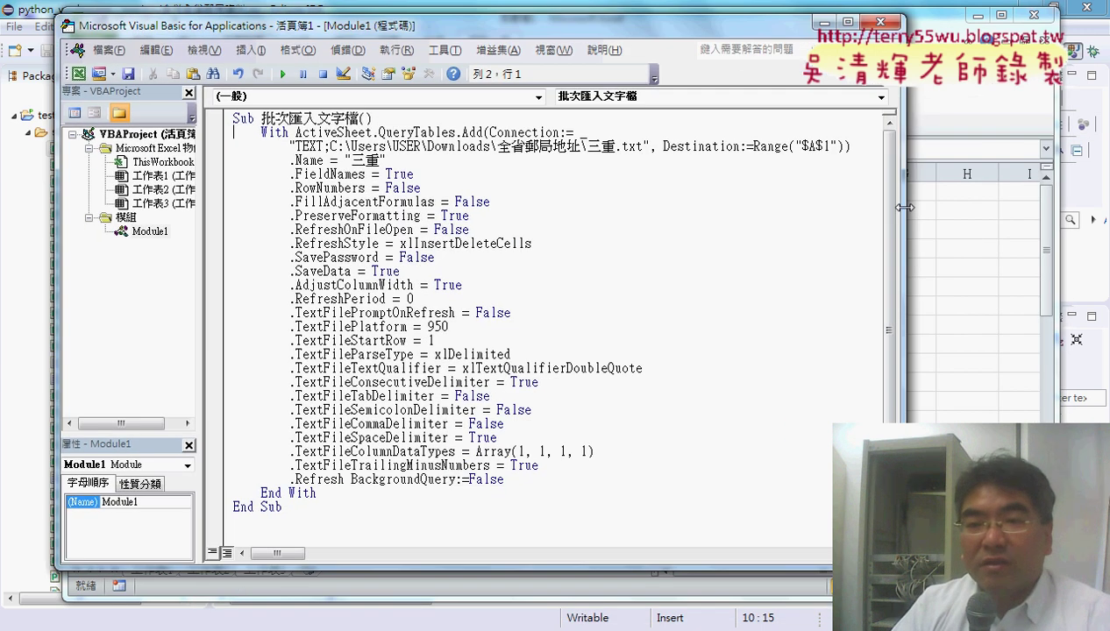
{"action": "left_click_drag", "start_coordinate": [904, 207], "coordinate": [1013, 207]}
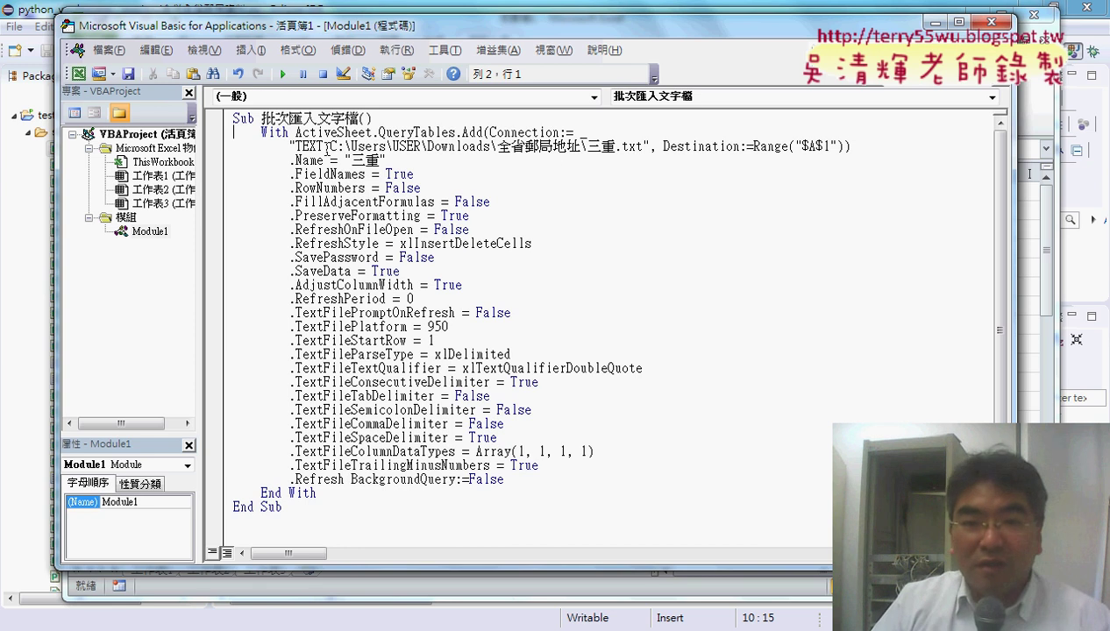
{"action": "left_click_drag", "start_coordinate": [587, 146], "coordinate": [641, 146]}
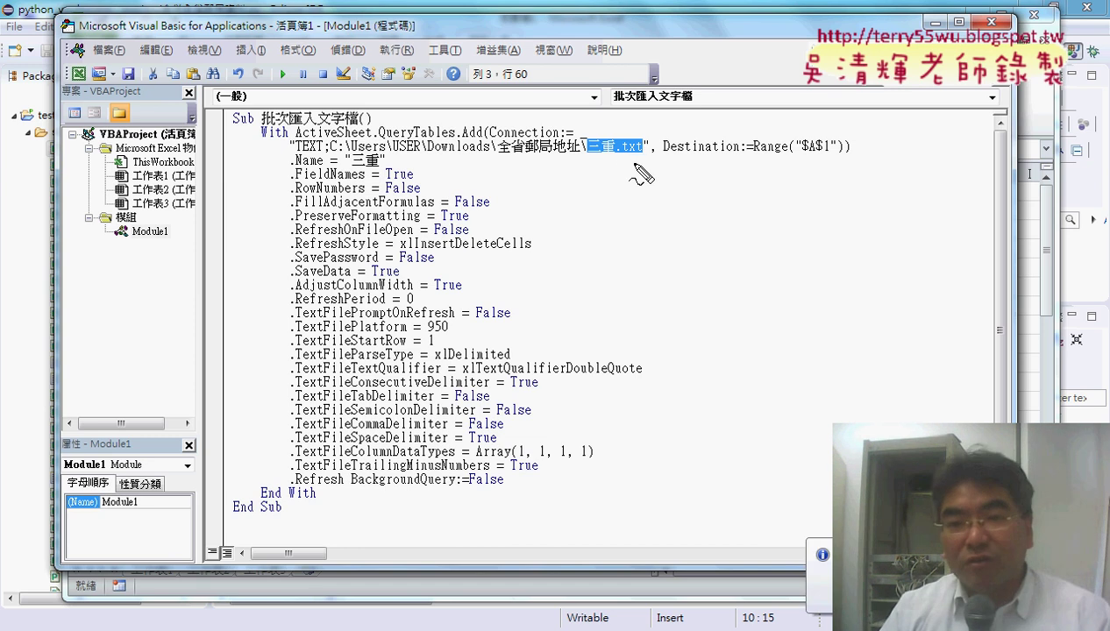
{"action": "left_click_drag", "start_coordinate": [645, 156], "coordinate": [589, 164]}
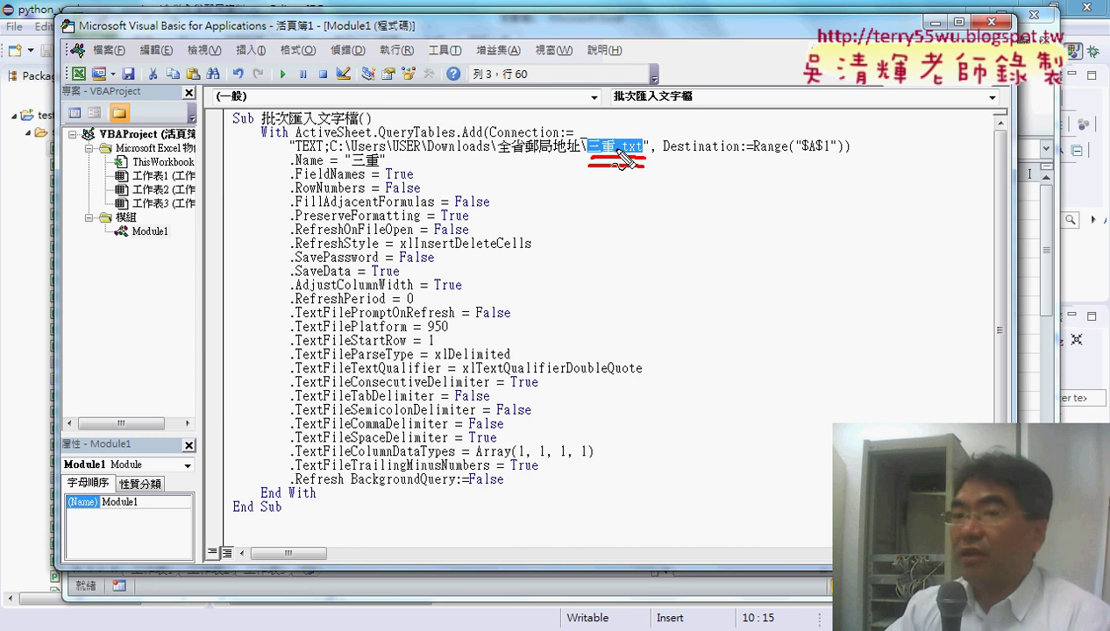
{"action": "left_click_drag", "start_coordinate": [628, 74], "coordinate": [647, 128]}
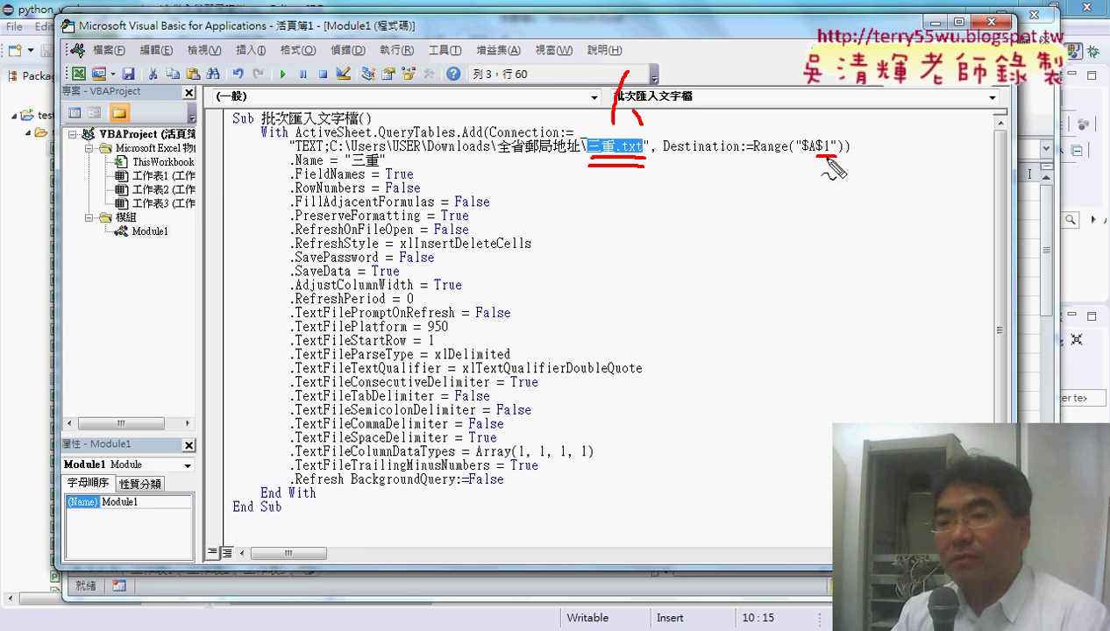
{"action": "left_click_drag", "start_coordinate": [815, 163], "coordinate": [840, 160]}
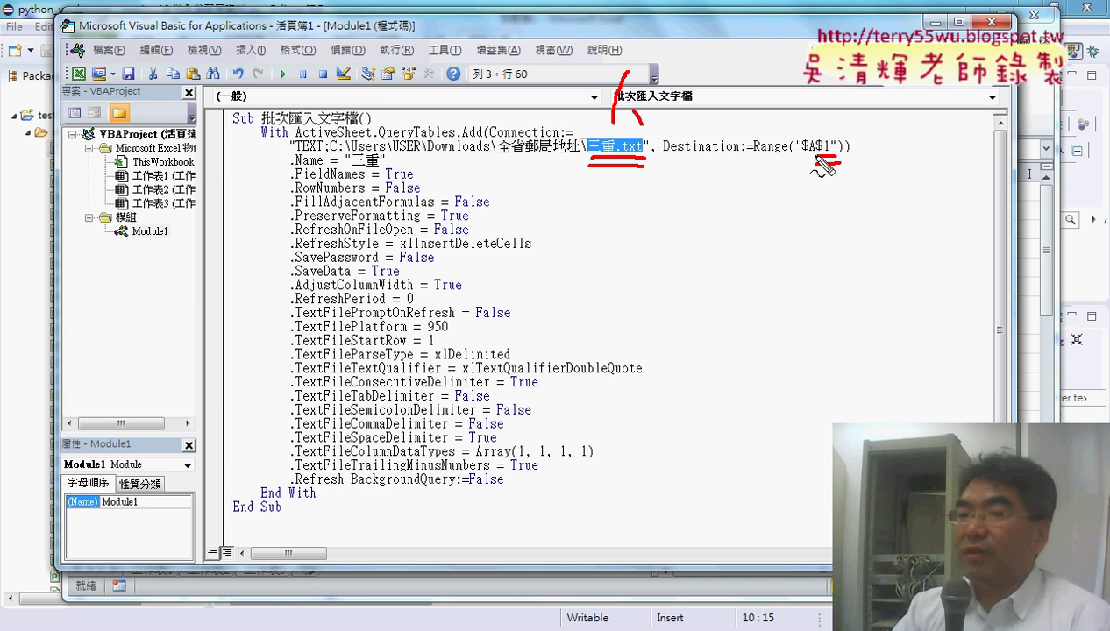
{"action": "mouse_move", "coordinate": [829, 78]}
{"action": "left_mouse_down"}
{"action": "mouse_move", "coordinate": [829, 162]}
{"action": "mouse_move", "coordinate": [844, 132]}
{"action": "left_mouse_up"}
{"action": "left_click_drag", "start_coordinate": [187, 235], "coordinate": [186, 396]}
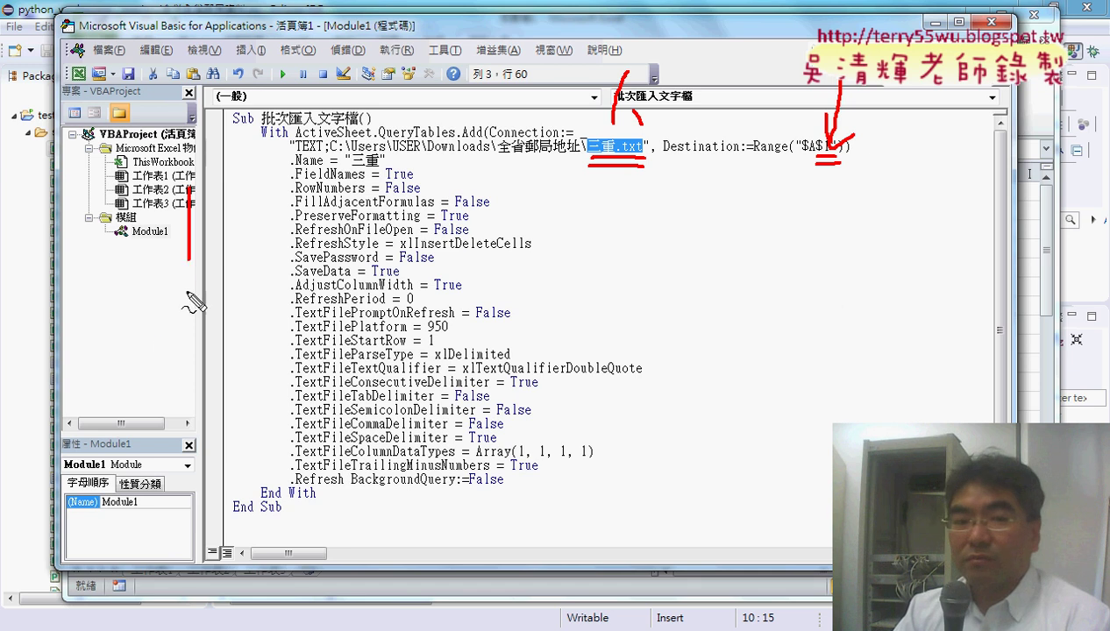
{"action": "left_click_drag", "start_coordinate": [158, 344], "coordinate": [235, 339]}
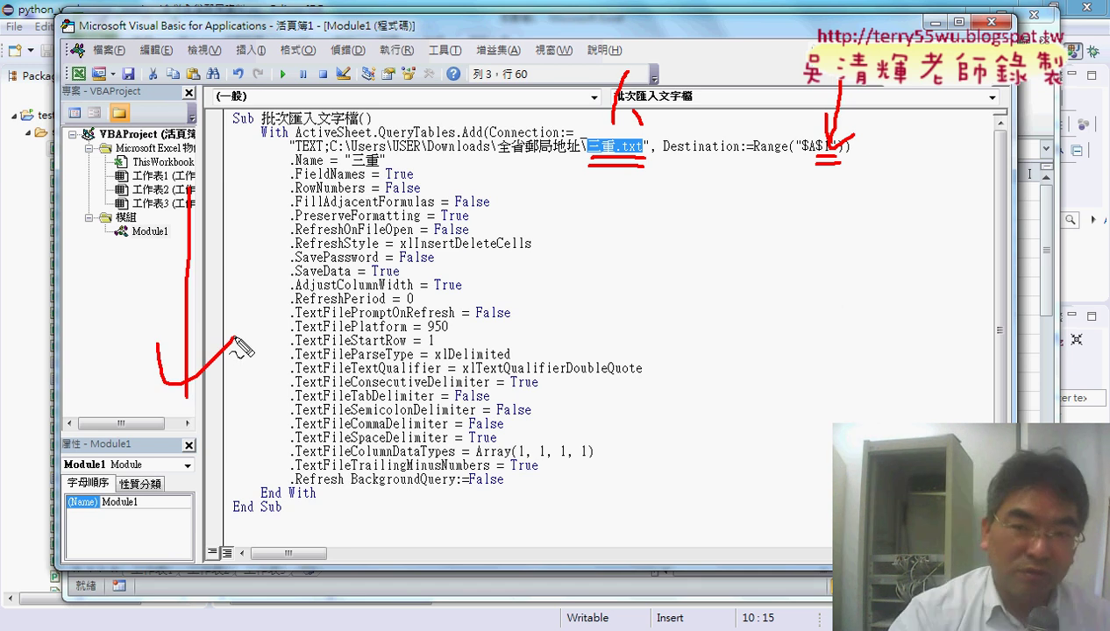
{"action": "key", "text": "Escape"}
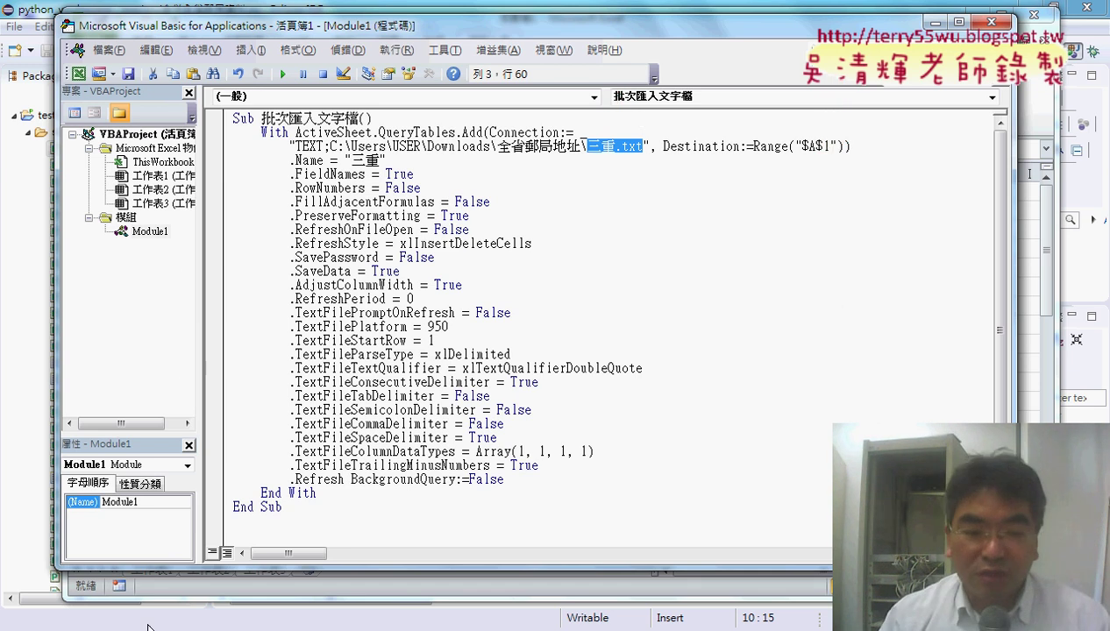
{"action": "key", "text": "alt+Tab"}
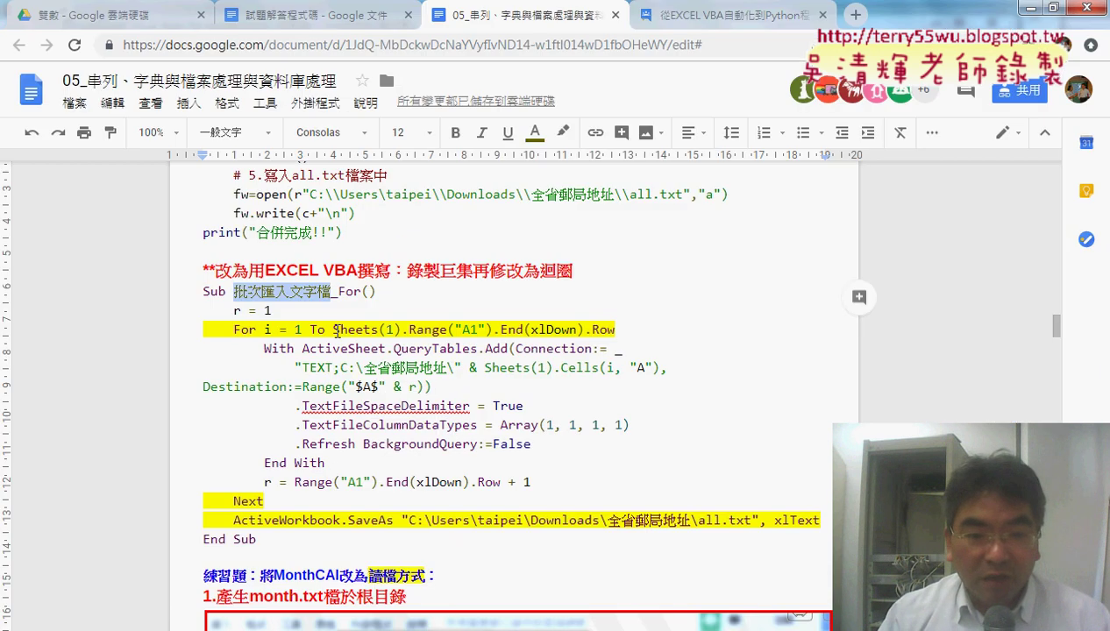
{"action": "left_click", "coordinate": [245, 314]}
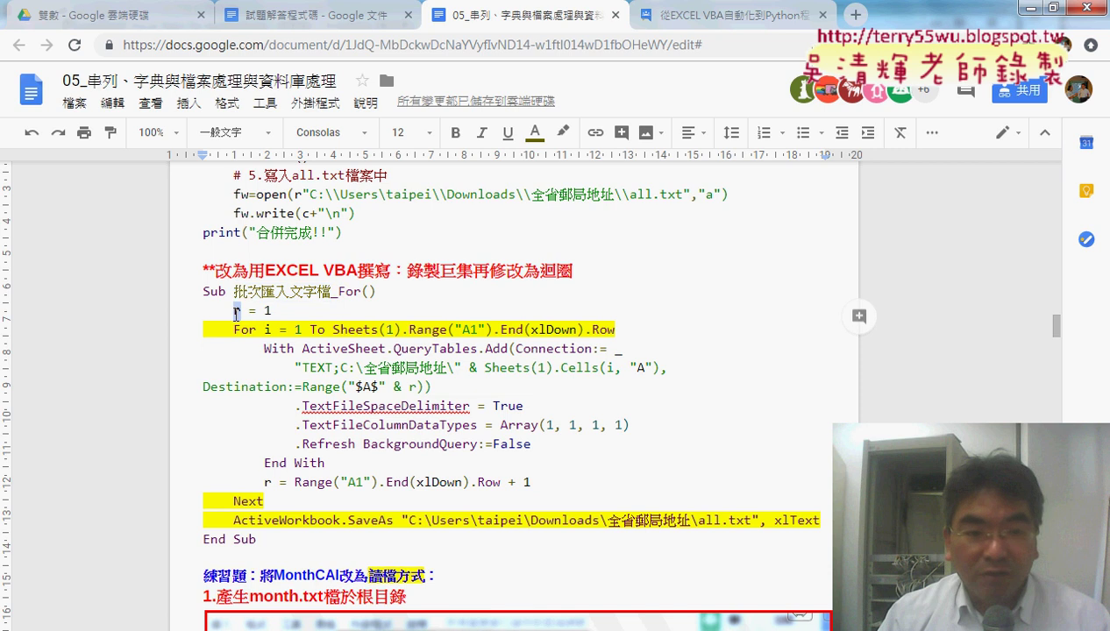
{"action": "double_click", "coordinate": [267, 310]}
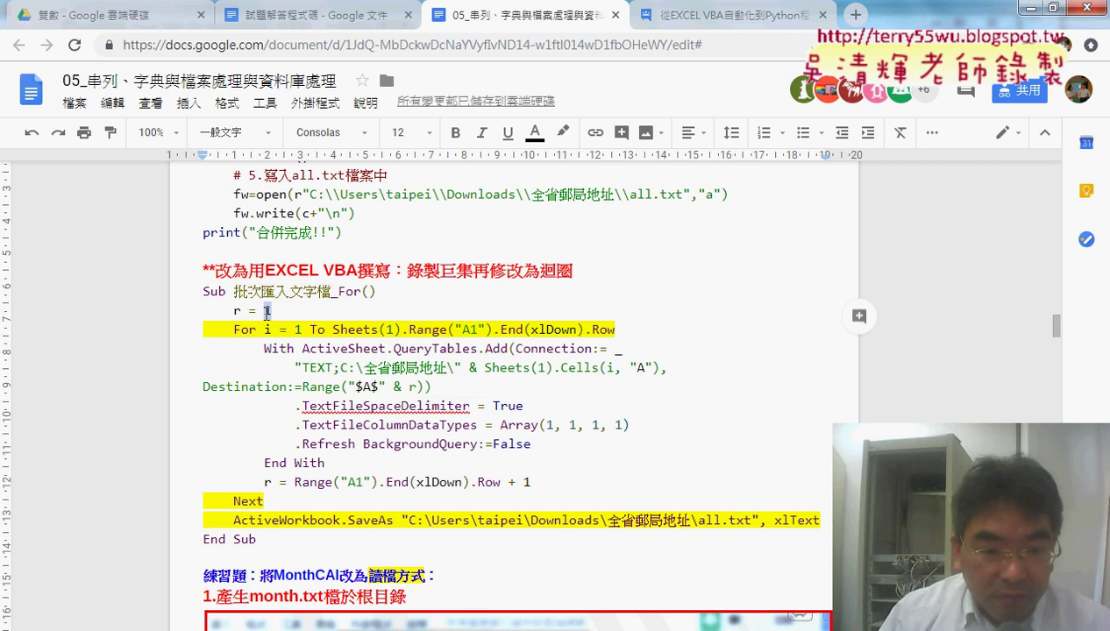
{"action": "left_click_drag", "start_coordinate": [393, 386], "coordinate": [410, 387]}
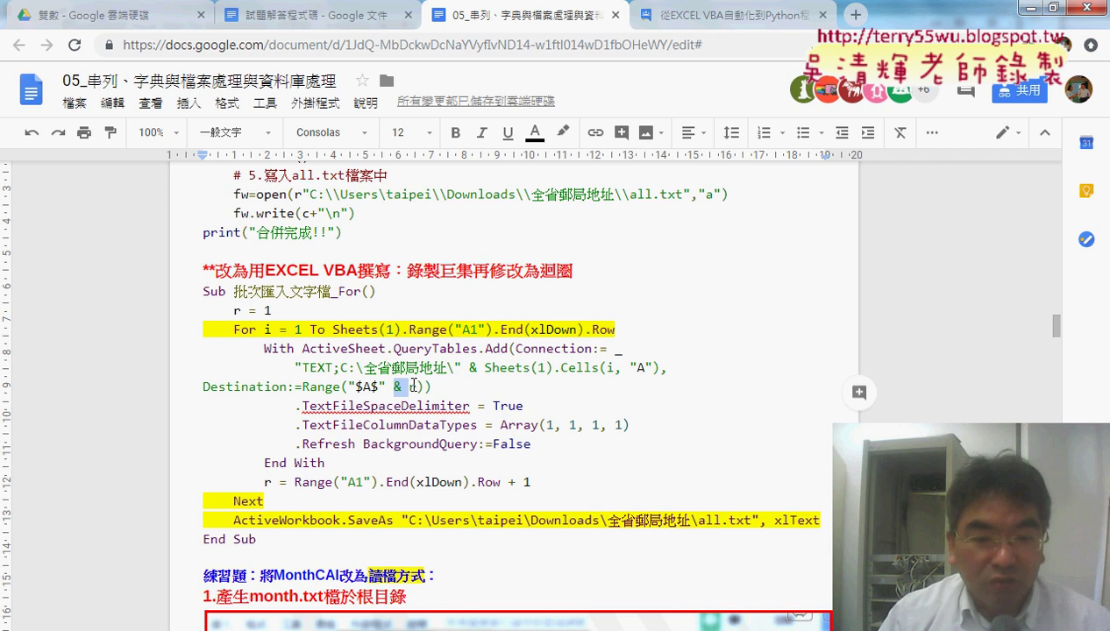
{"action": "left_click_drag", "start_coordinate": [545, 486], "coordinate": [316, 480]}
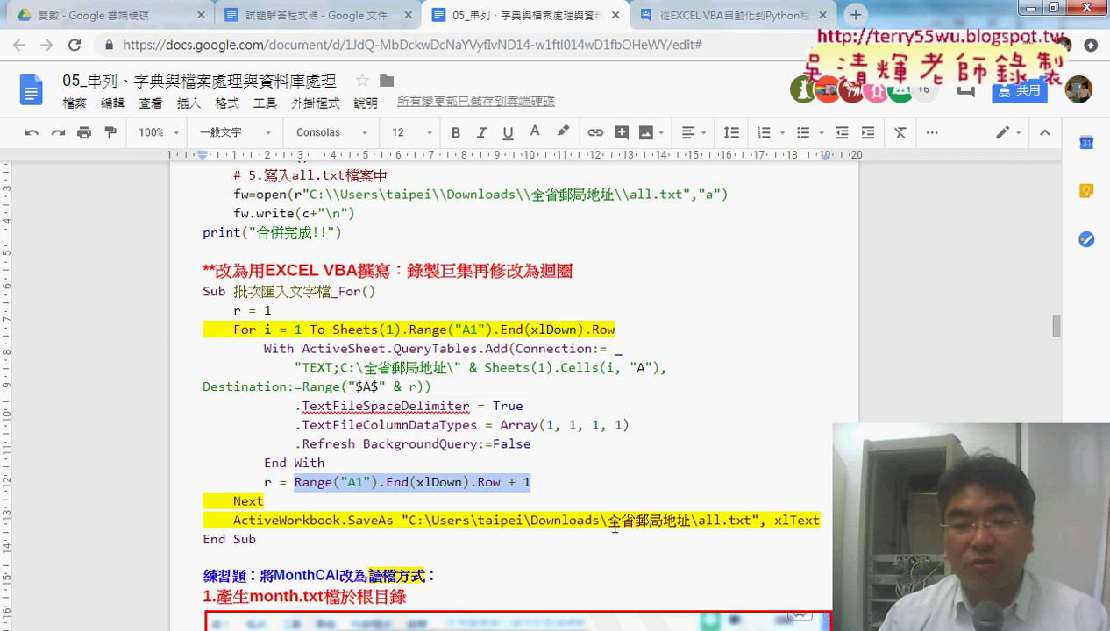
{"action": "left_click_drag", "start_coordinate": [828, 517], "coordinate": [235, 523]}
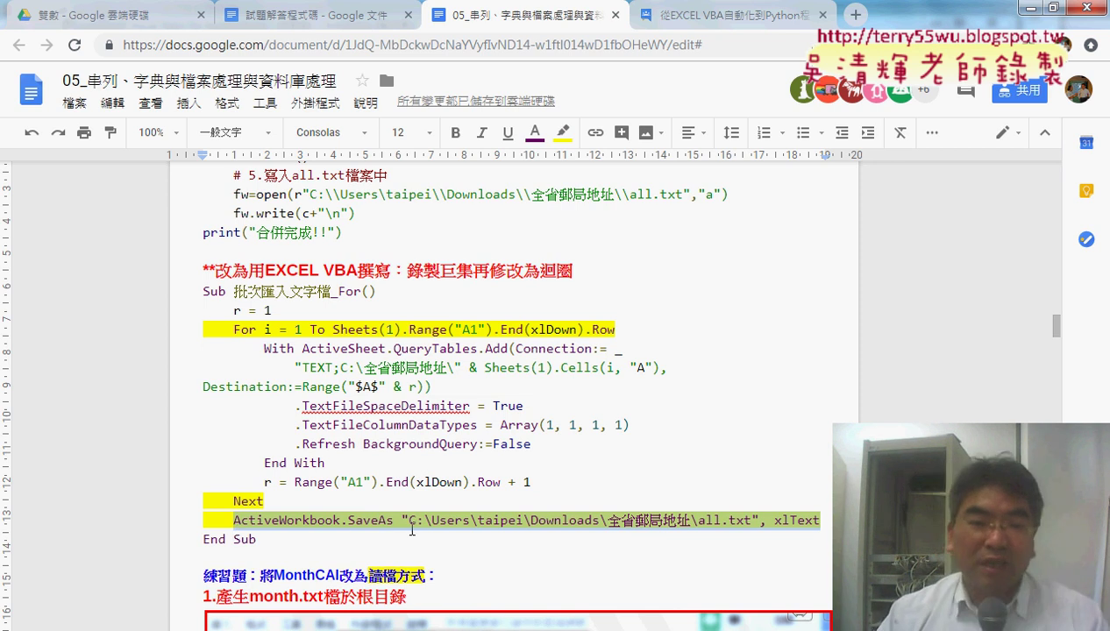
{"action": "left_click", "coordinate": [1032, 7]}
{"action": "left_click_drag", "start_coordinate": [313, 506], "coordinate": [263, 116]}
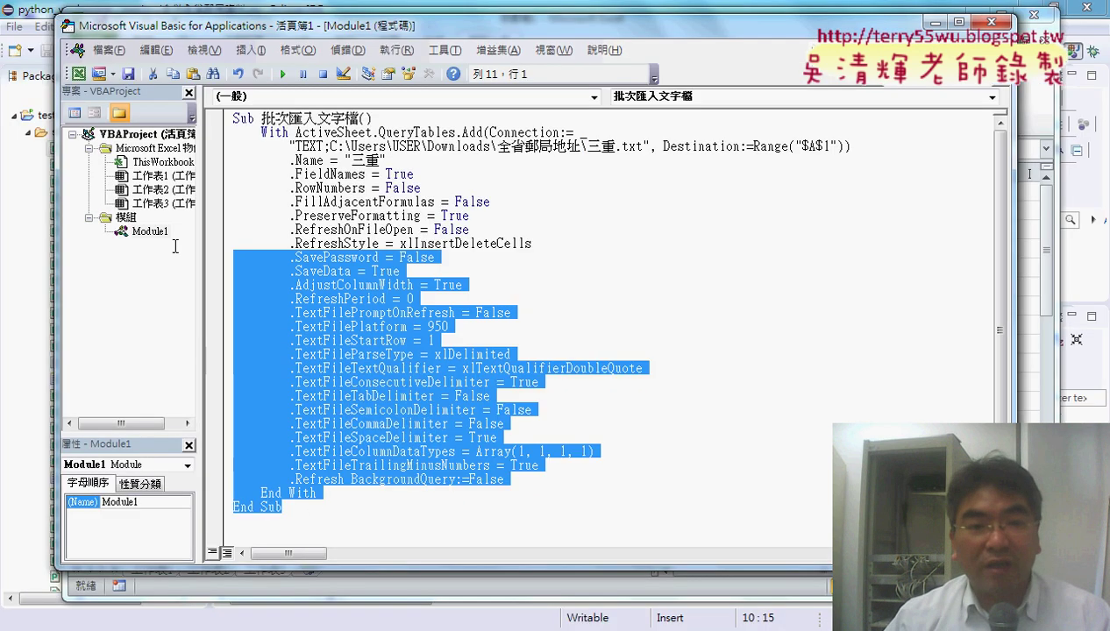
{"action": "left_click", "coordinate": [267, 147]}
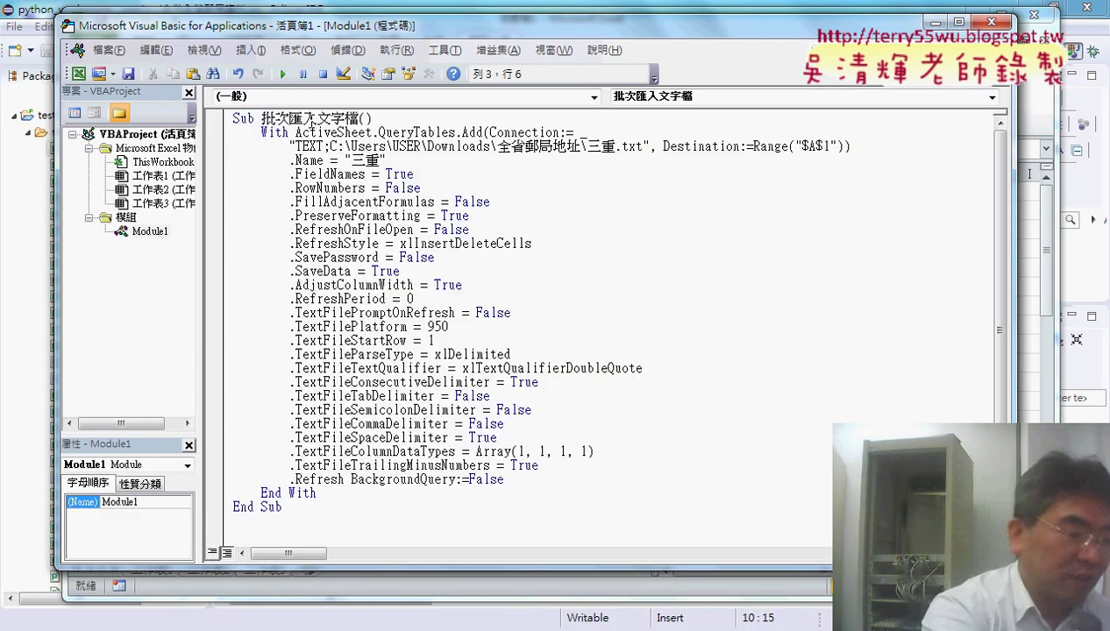